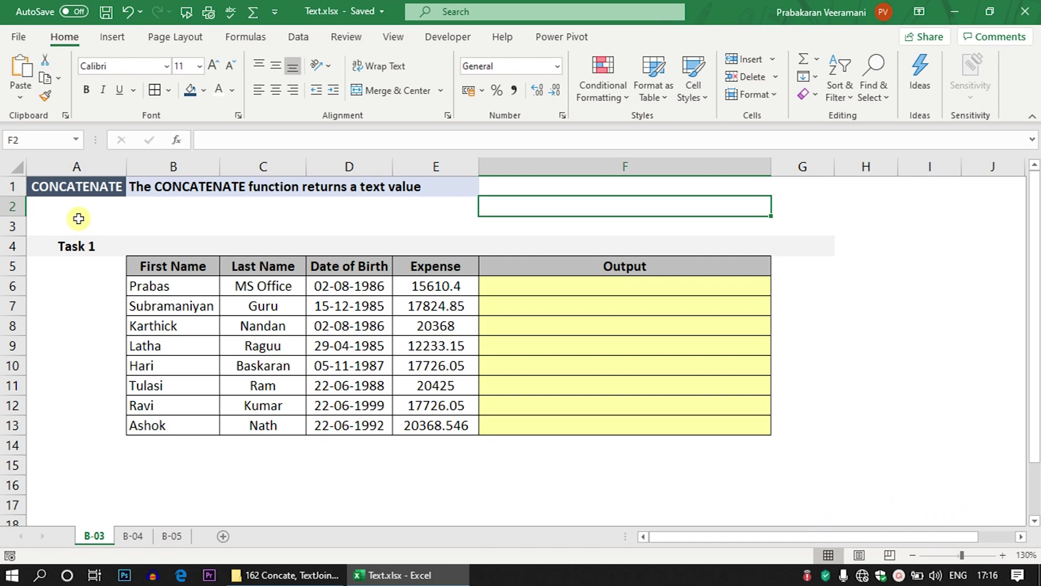
Begin a CONCATENATE formula in cell F6.
{"action": "left_click", "coordinate": [532, 291]}
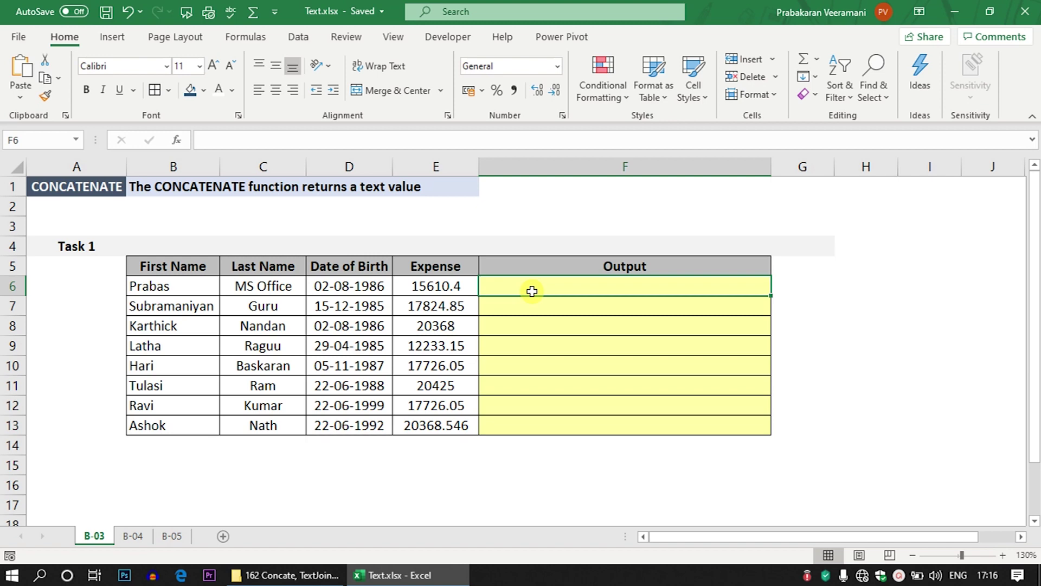
{"action": "type", "text": "="}
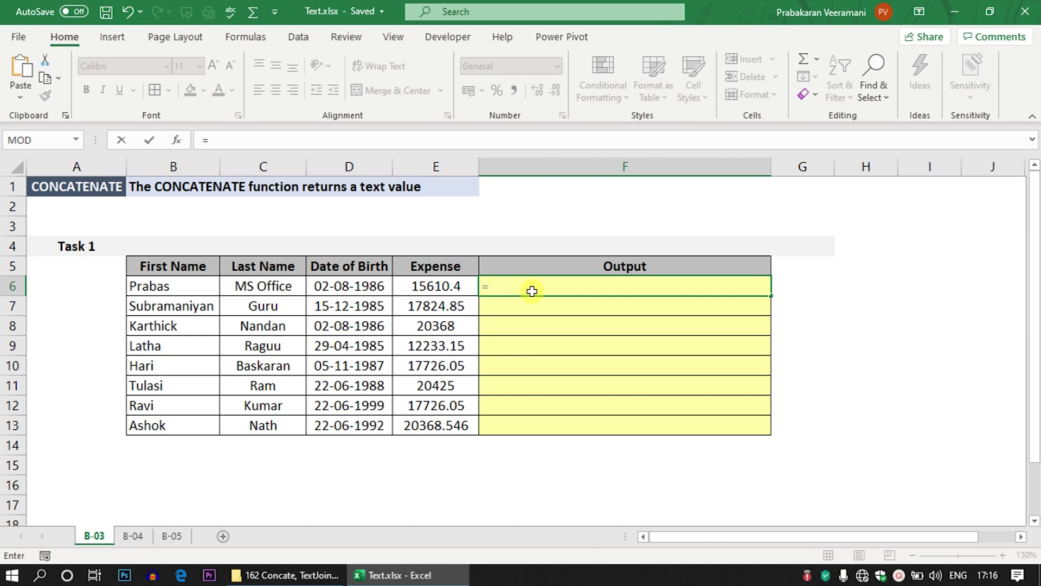
{"action": "type", "text": "concat"}
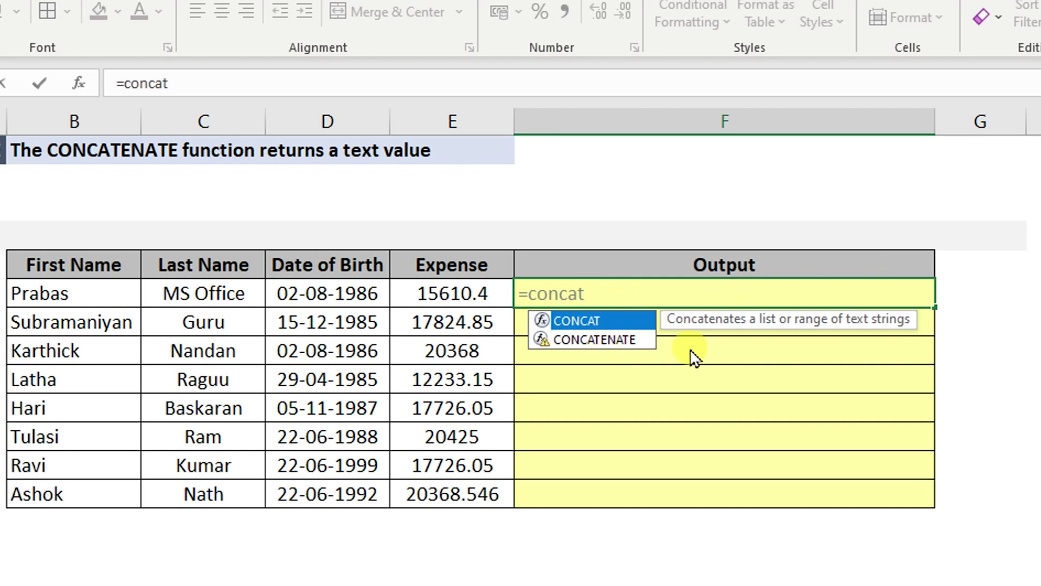
{"action": "key", "text": "Down"}
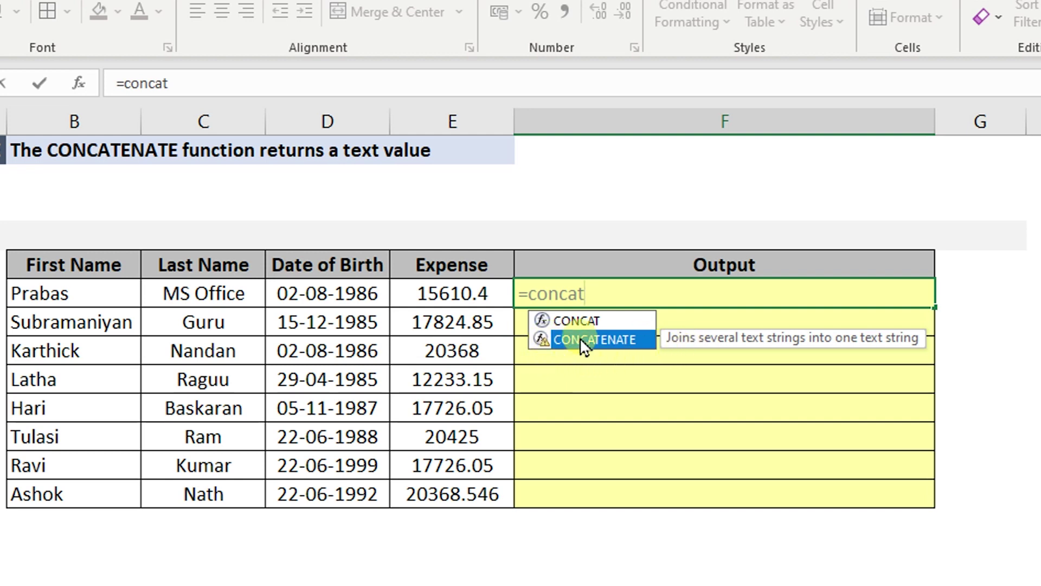
{"action": "key", "text": "Tab"}
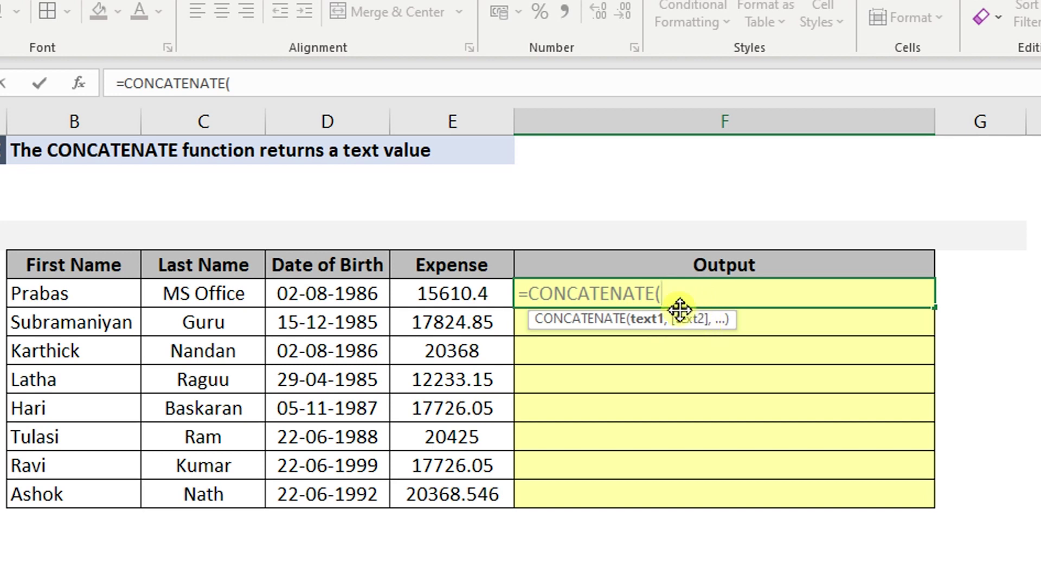
Add B6, C6, D6 and E6 as arguments, completing =CONCATENATE(B6,C6,D6,E6).
{"action": "left_click", "coordinate": [104, 294]}
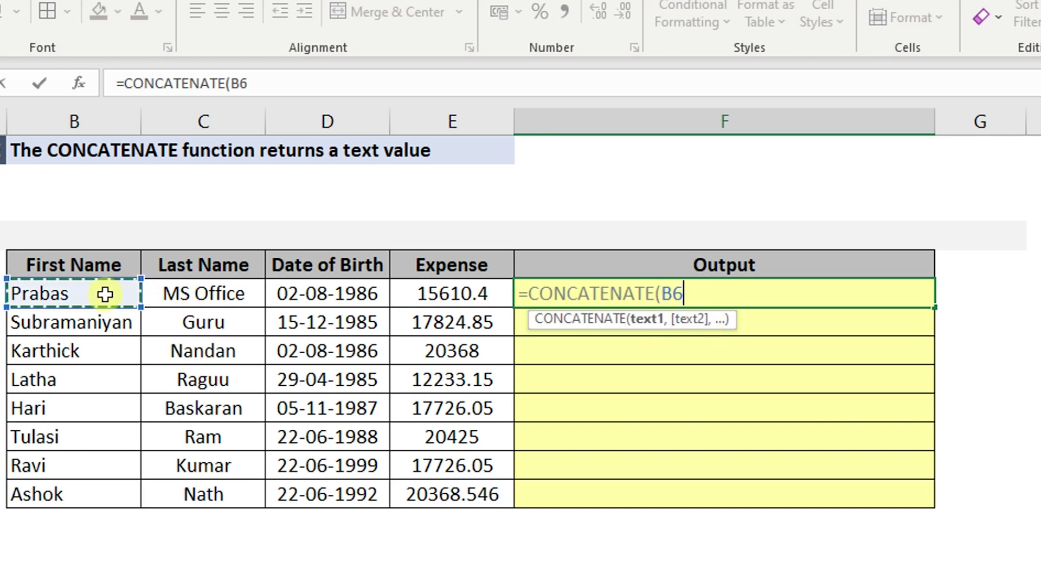
{"action": "type", "text": ","}
{"action": "left_click", "coordinate": [197, 303]}
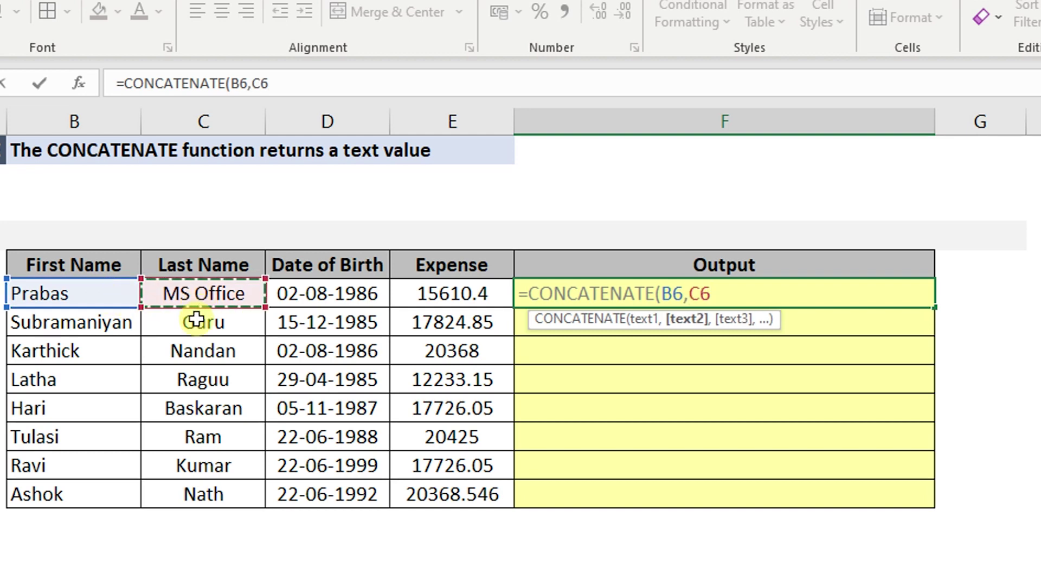
{"action": "type", "text": ","}
{"action": "left_click", "coordinate": [312, 294]}
{"action": "type", "text": ","}
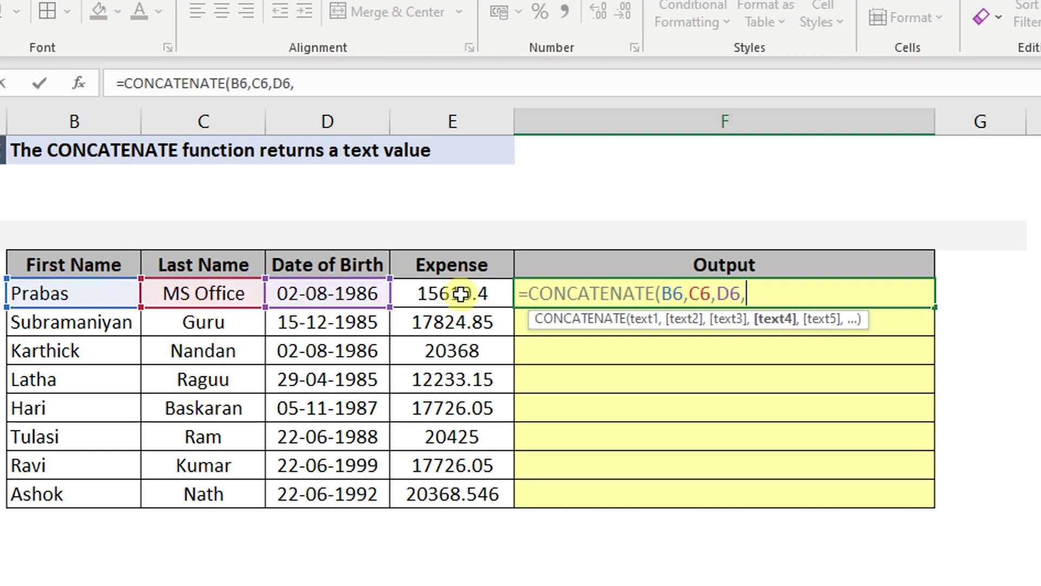
{"action": "left_click", "coordinate": [464, 295]}
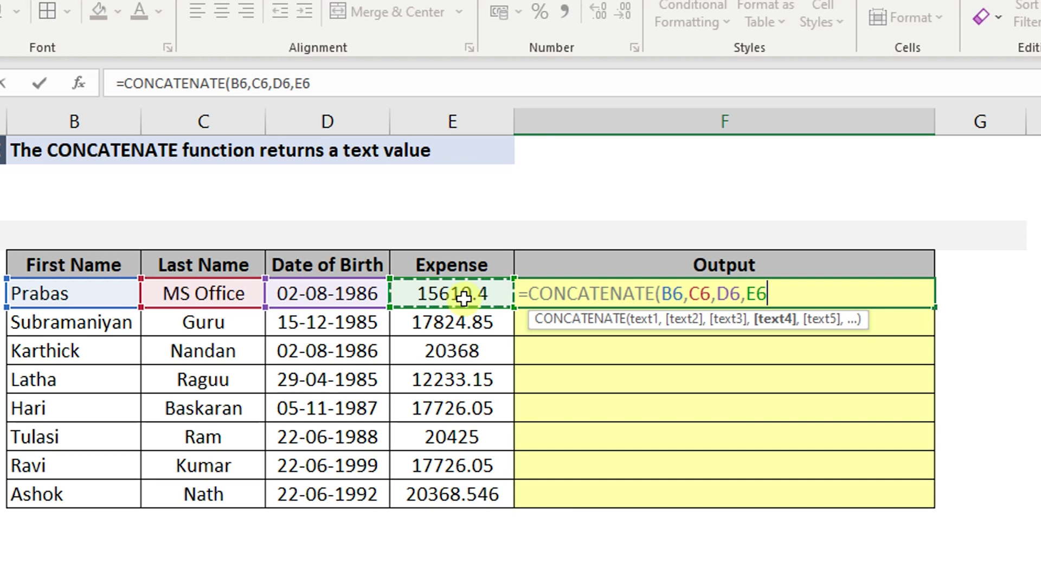
{"action": "type", "text": ")"}
{"action": "key", "text": "Return"}
Review F6's formula and check the date of birth value in D6.
{"action": "key", "text": "Up"}
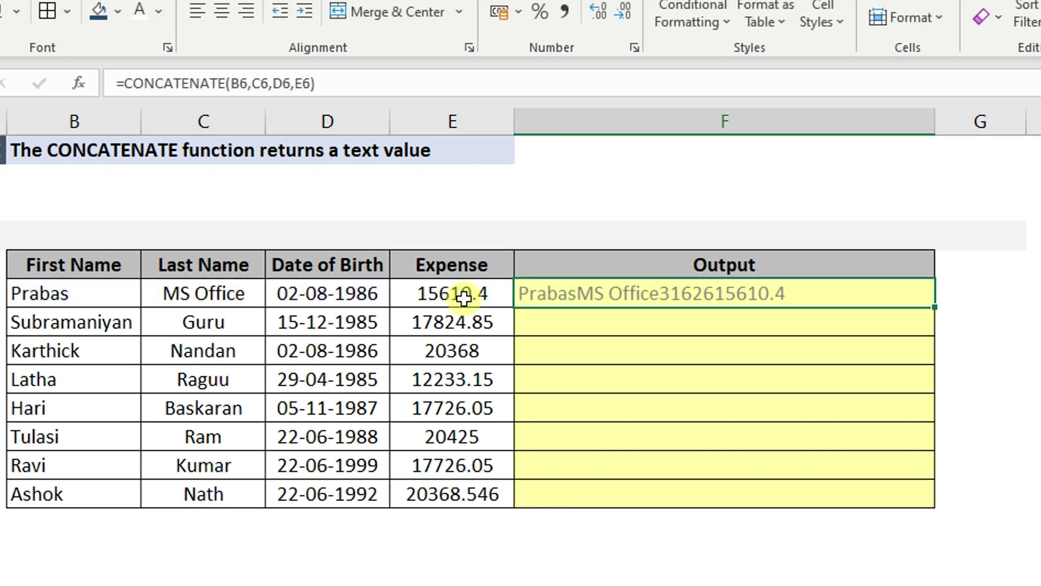
{"action": "key", "text": "F2"}
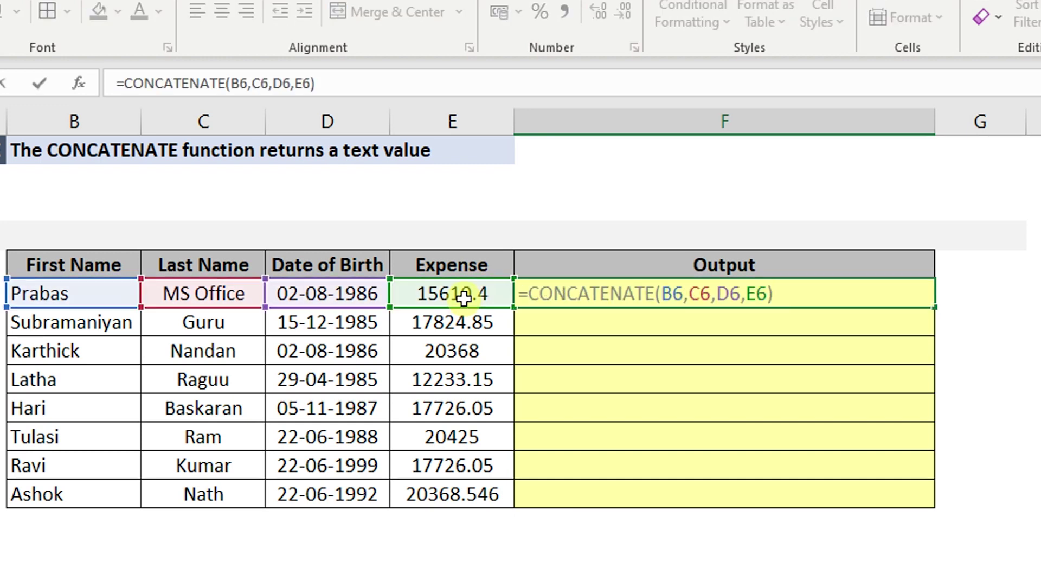
{"action": "key", "text": "Escape"}
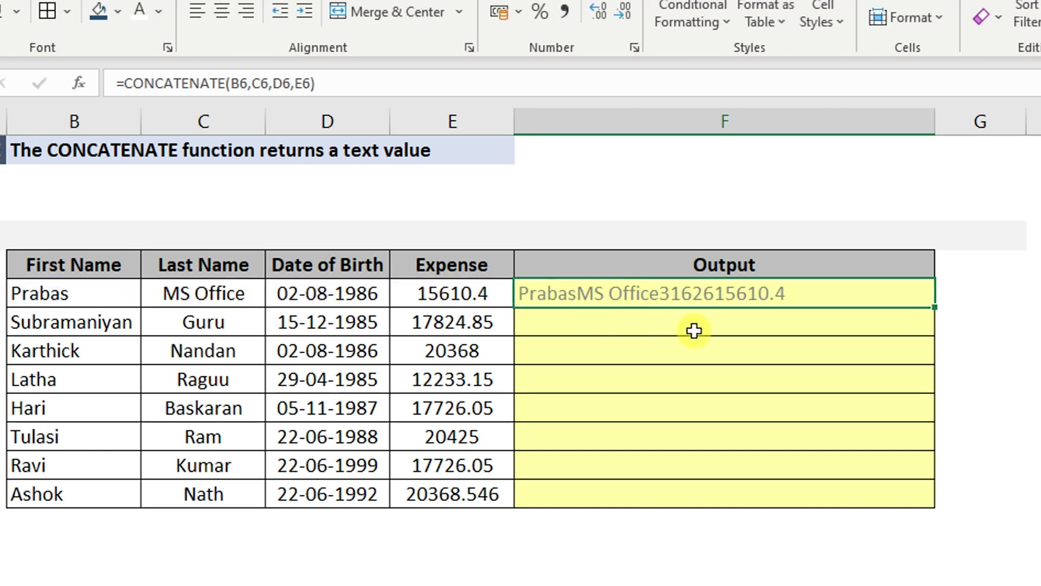
{"action": "left_click", "coordinate": [362, 293]}
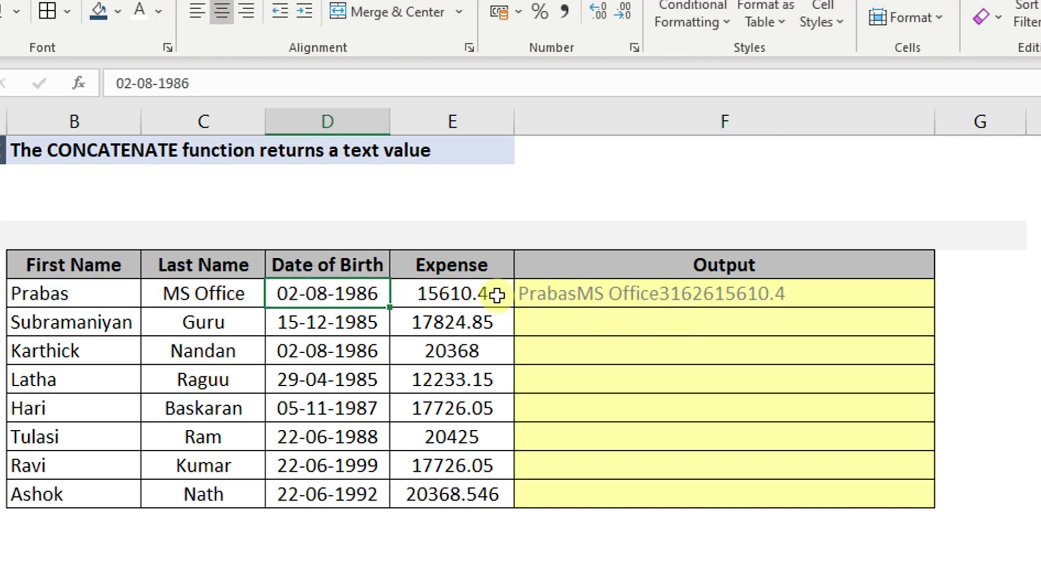
Wrap D6 as TEXT(D6,"dd-mmm") in F6's formula so the date shows 02-Aug.
{"action": "left_click", "coordinate": [475, 292]}
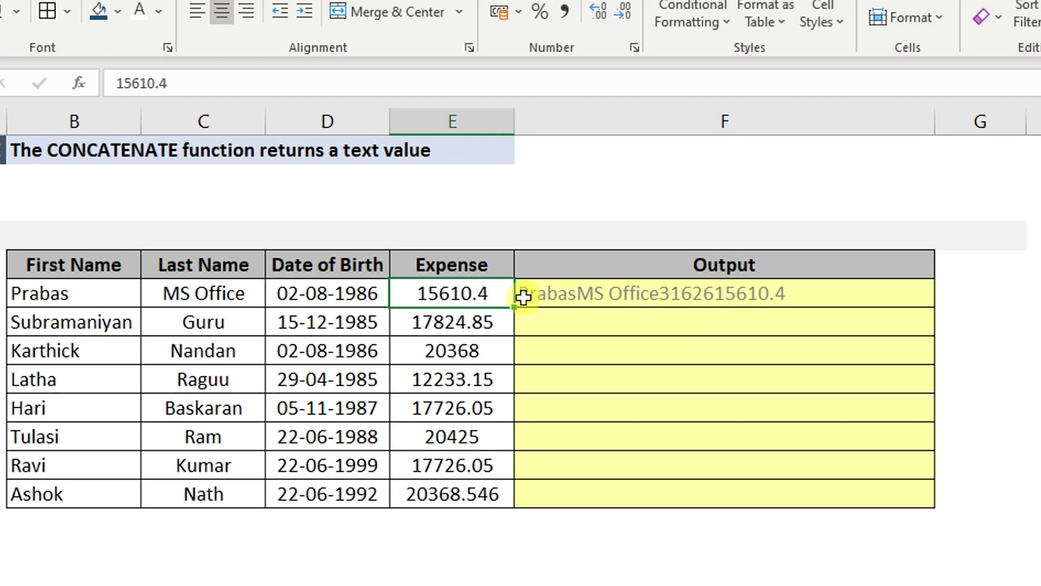
{"action": "left_click", "coordinate": [608, 299]}
{"action": "key", "text": "F2"}
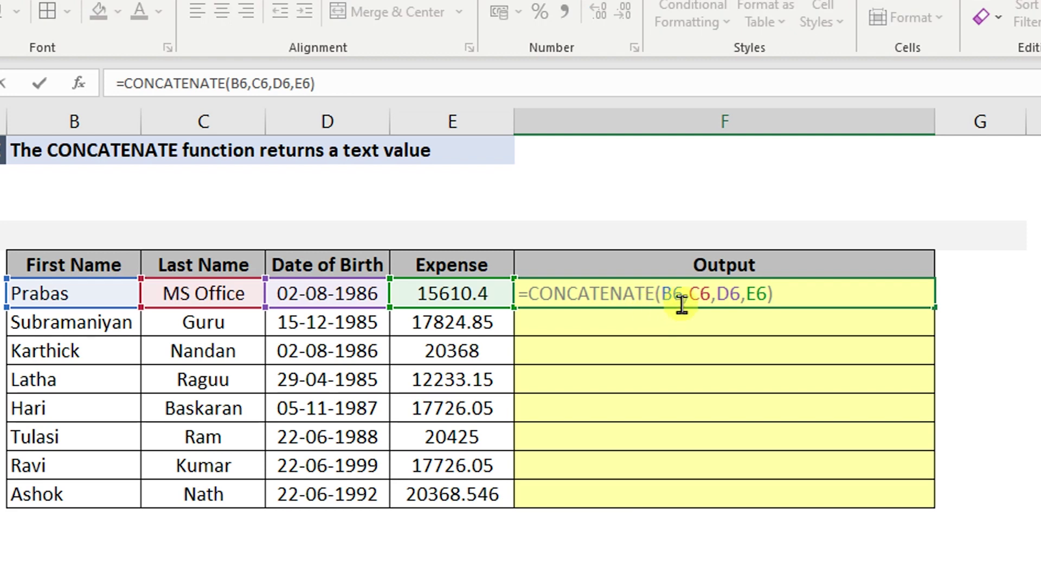
{"action": "left_click_drag", "start_coordinate": [717, 301], "coordinate": [739, 301]}
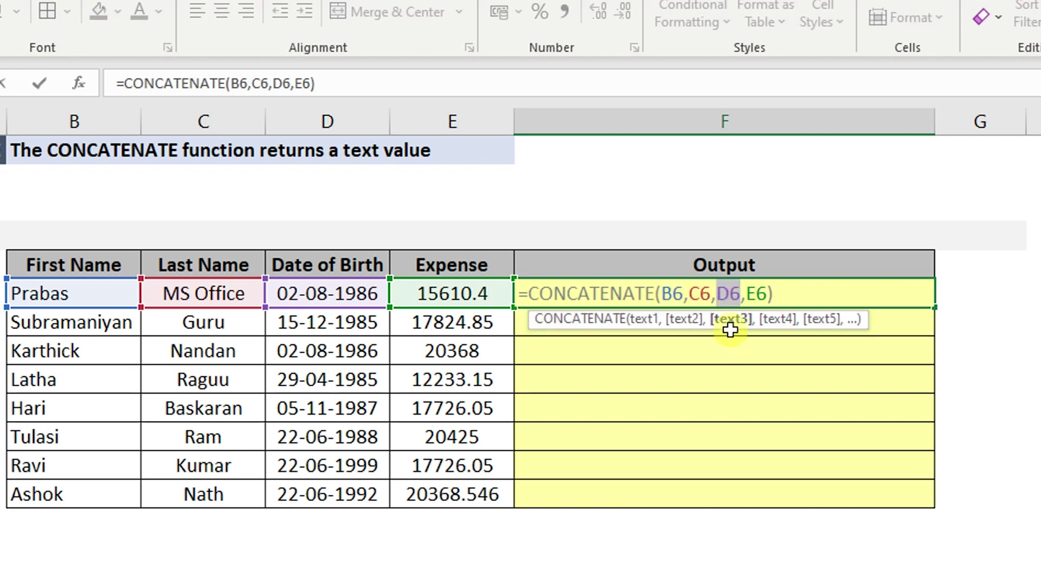
{"action": "key", "text": "Left"}
{"action": "type", "text": "tex"}
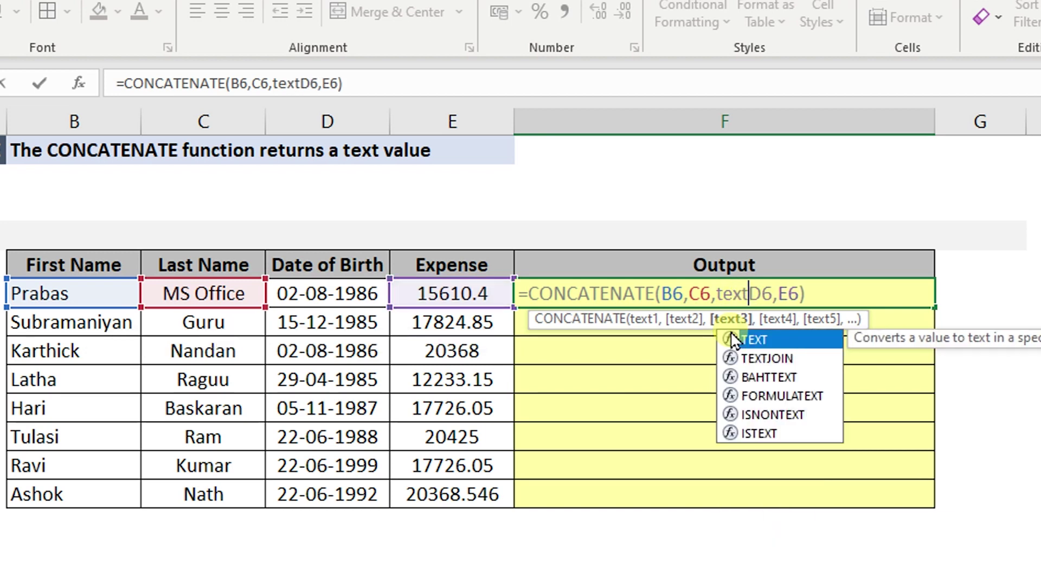
{"action": "double_click", "coordinate": [734, 339]}
{"action": "key", "text": "Right"}
{"action": "key", "text": "Right"}
{"action": "type", "text": "."}
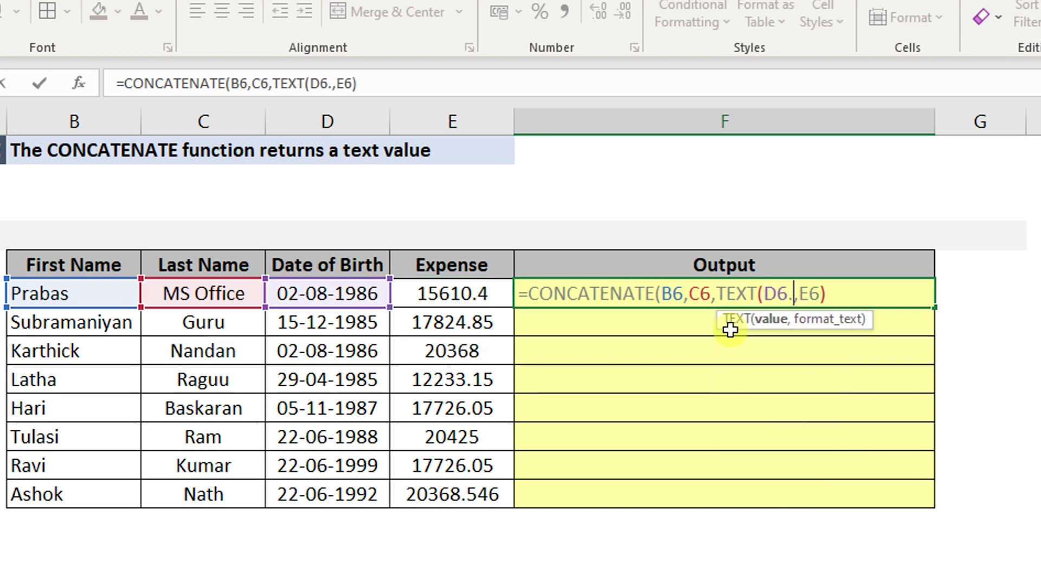
{"action": "key", "text": "BackSpace"}
{"action": "type", "text": ",\"dd"}
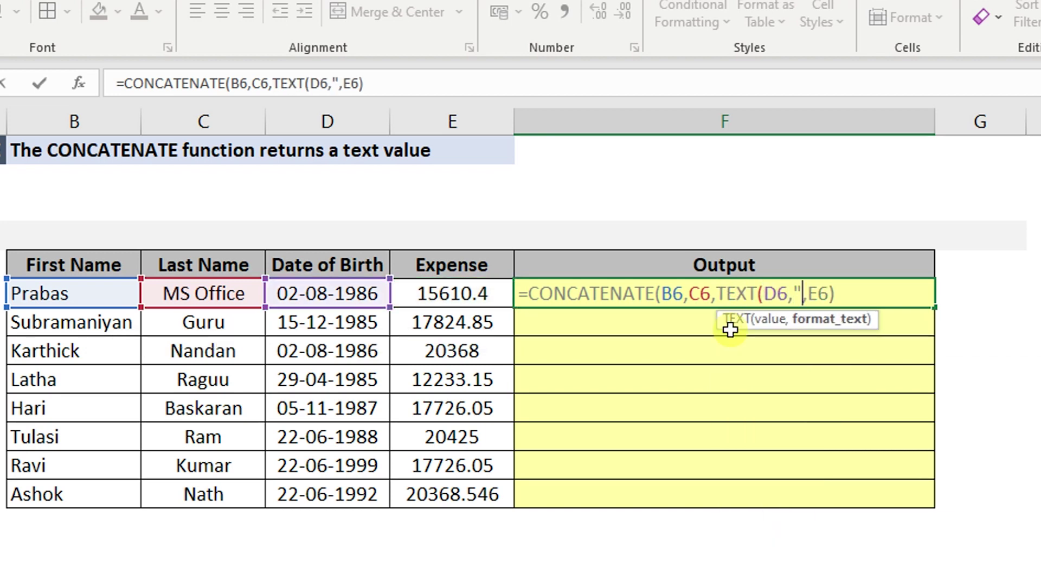
{"action": "type", "text": "-"}
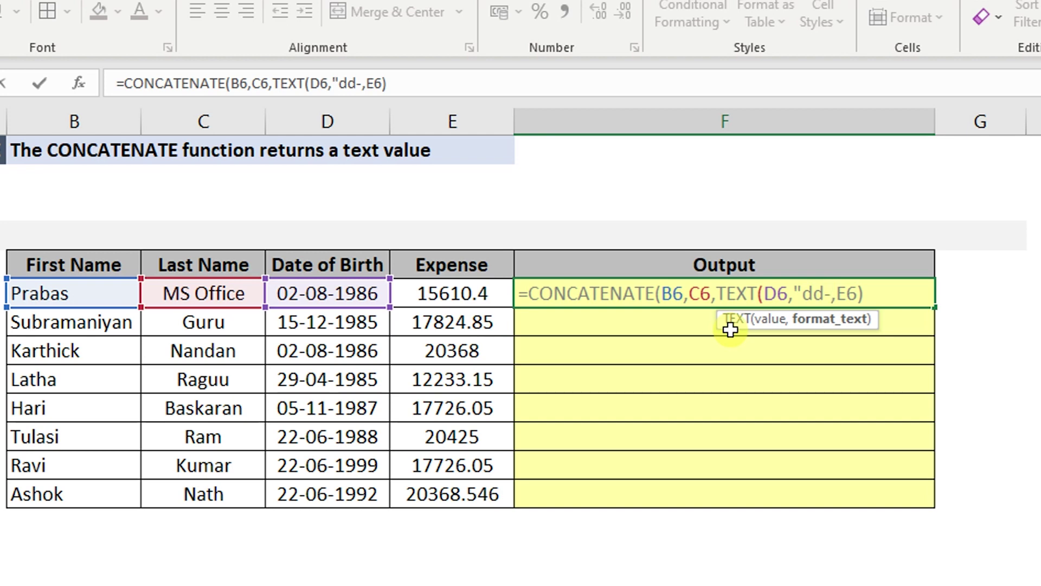
{"action": "type", "text": "mm"}
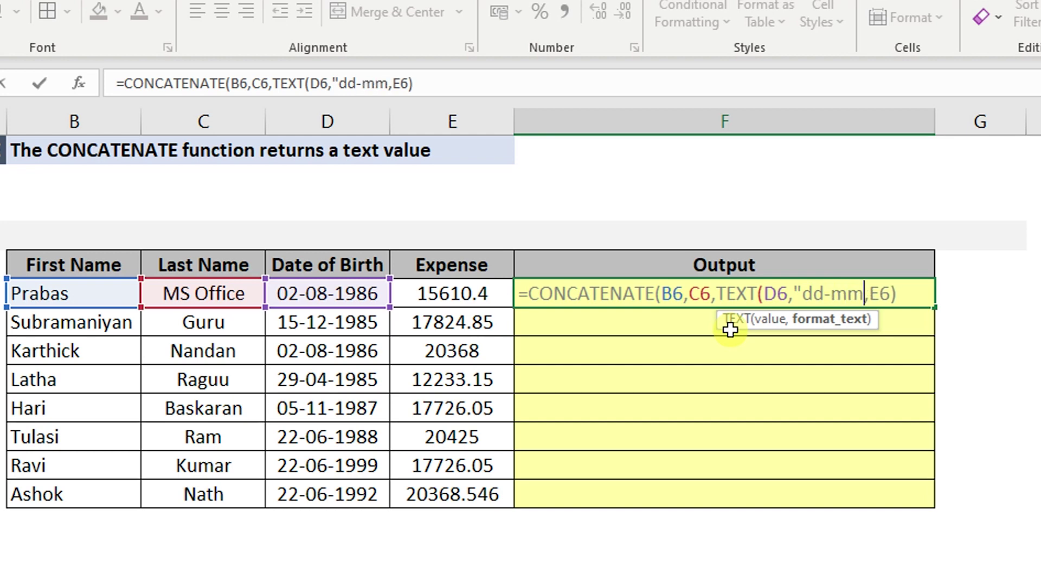
{"action": "type", "text": "m\""}
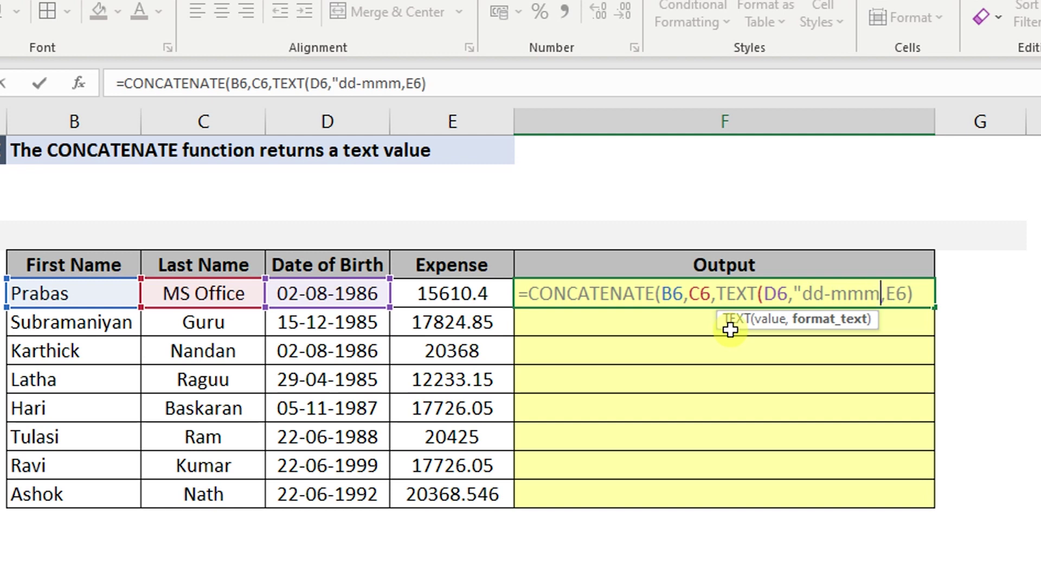
{"action": "type", "text": ")"}
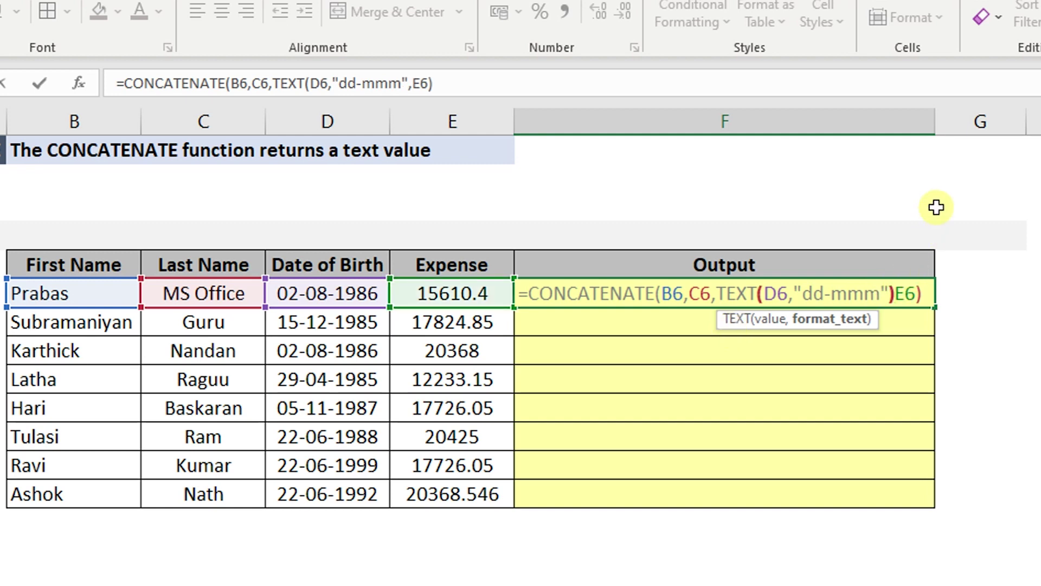
{"action": "key", "text": "Return"}
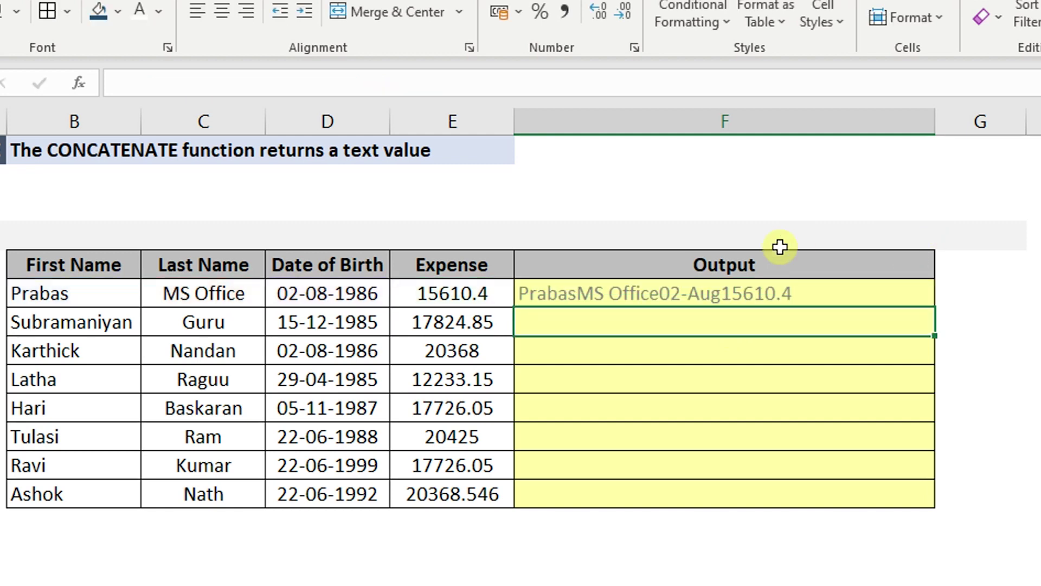
Try adding a " " separator after C6 in F6, then undo it.
{"action": "double_click", "coordinate": [675, 296]}
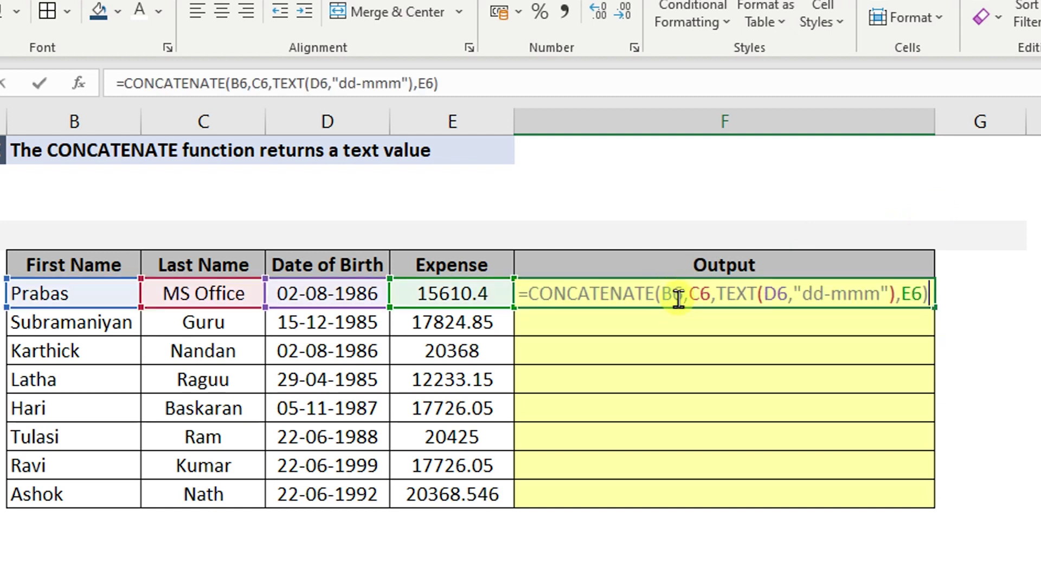
{"action": "left_click", "coordinate": [718, 294]}
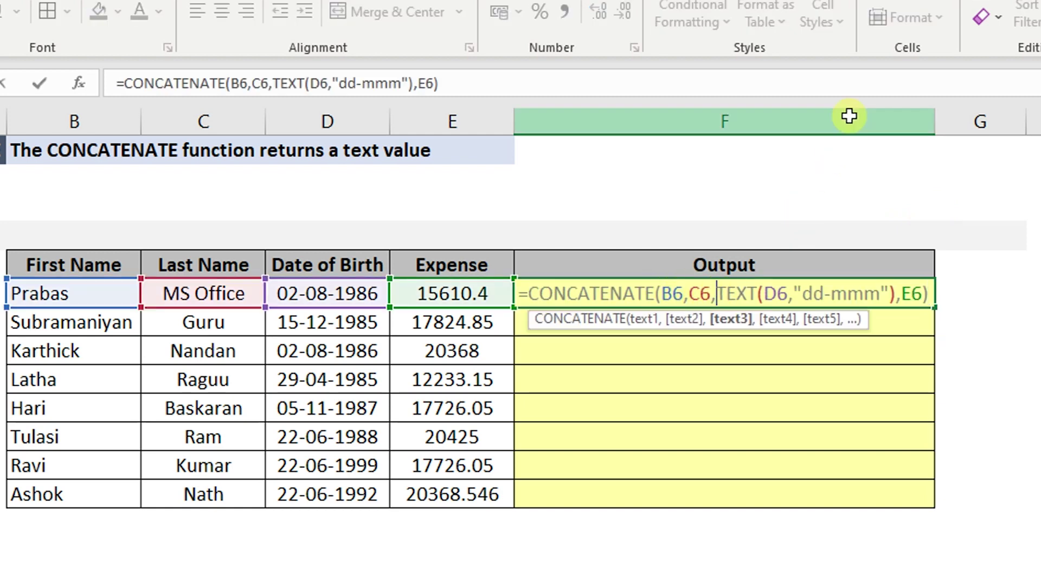
{"action": "type", "text": "\""}
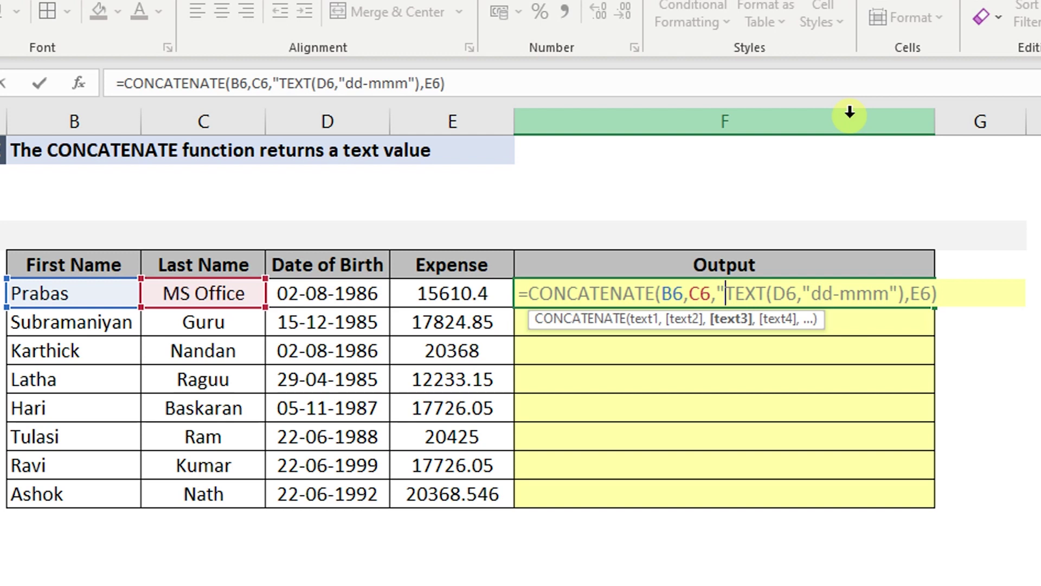
{"action": "type", "text": " \","}
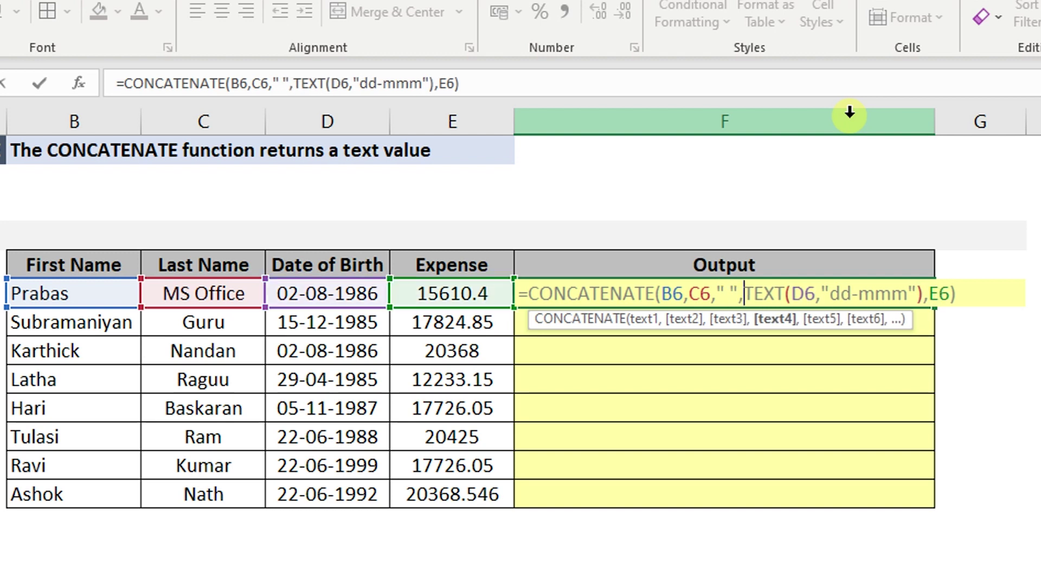
{"action": "key", "text": "Return"}
{"action": "key", "text": "Up"}
{"action": "key", "text": "ctrl+z"}
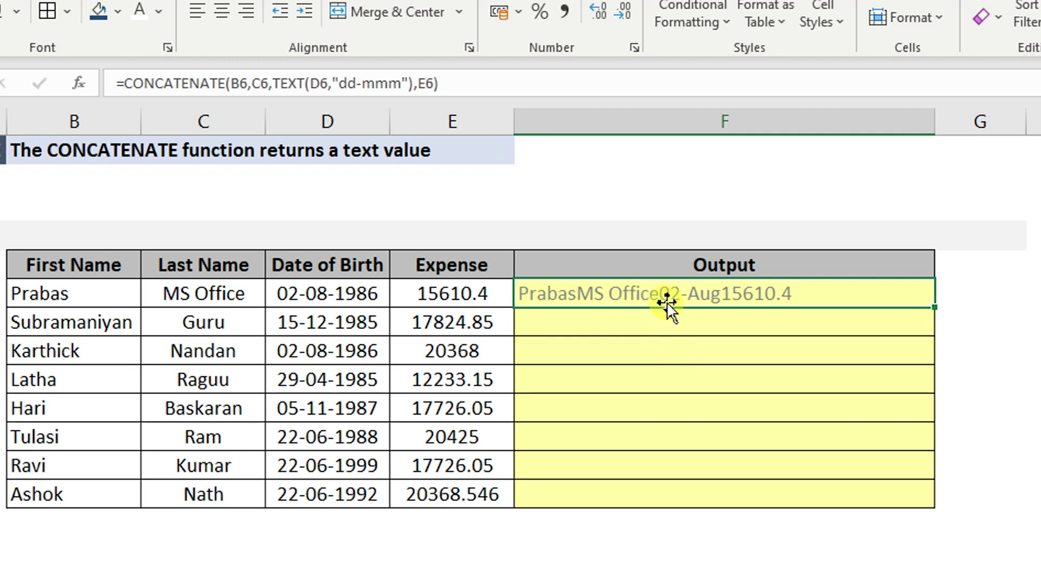
Insert a " - " separator between the first name B6 and last name C6.
{"action": "key", "text": "F2"}
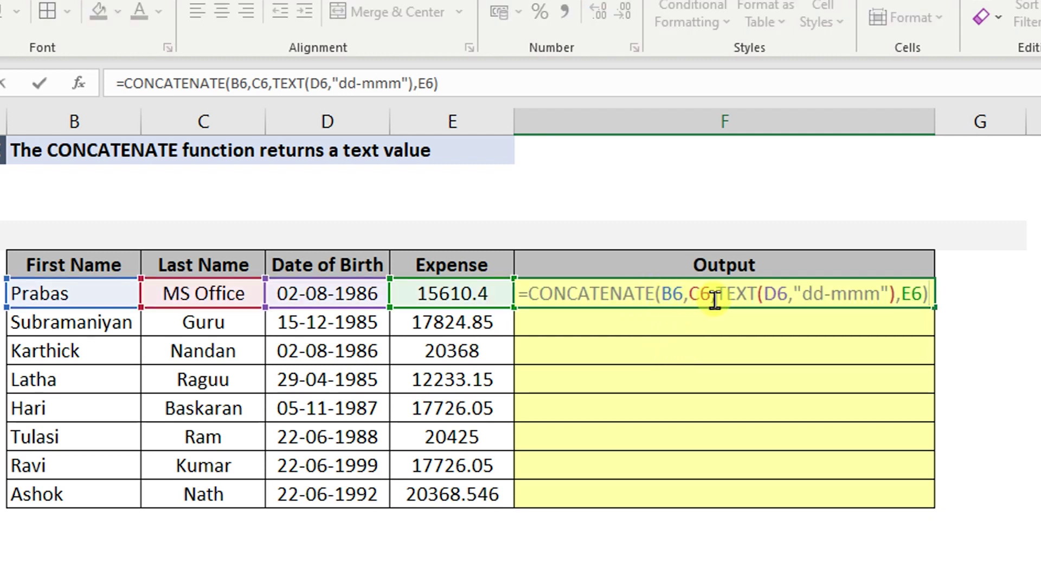
{"action": "key", "text": "Escape"}
{"action": "key", "text": "F2"}
{"action": "double_click", "coordinate": [669, 295]}
{"action": "double_click", "coordinate": [700, 294]}
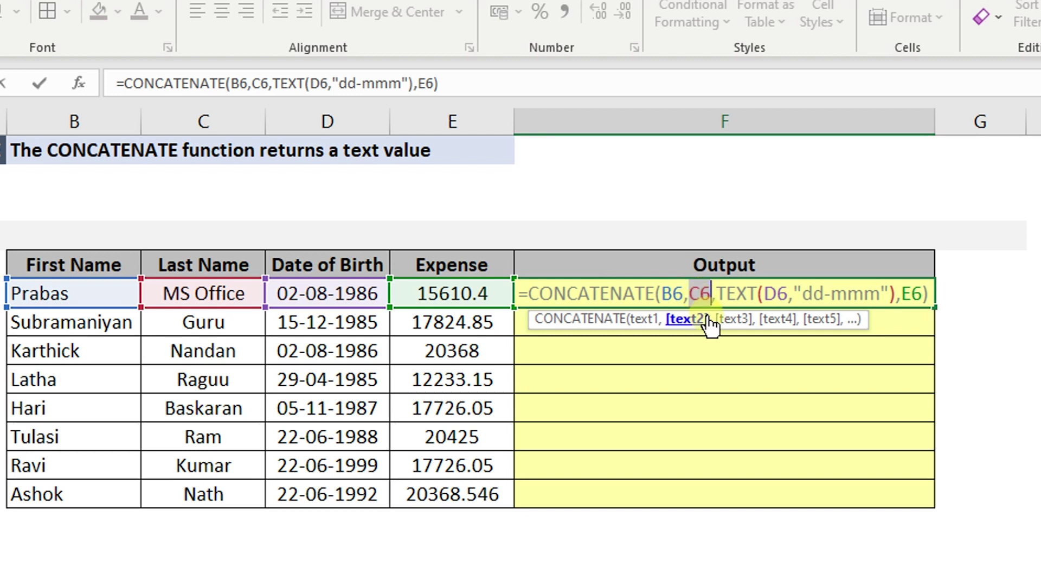
{"action": "left_click", "coordinate": [690, 296]}
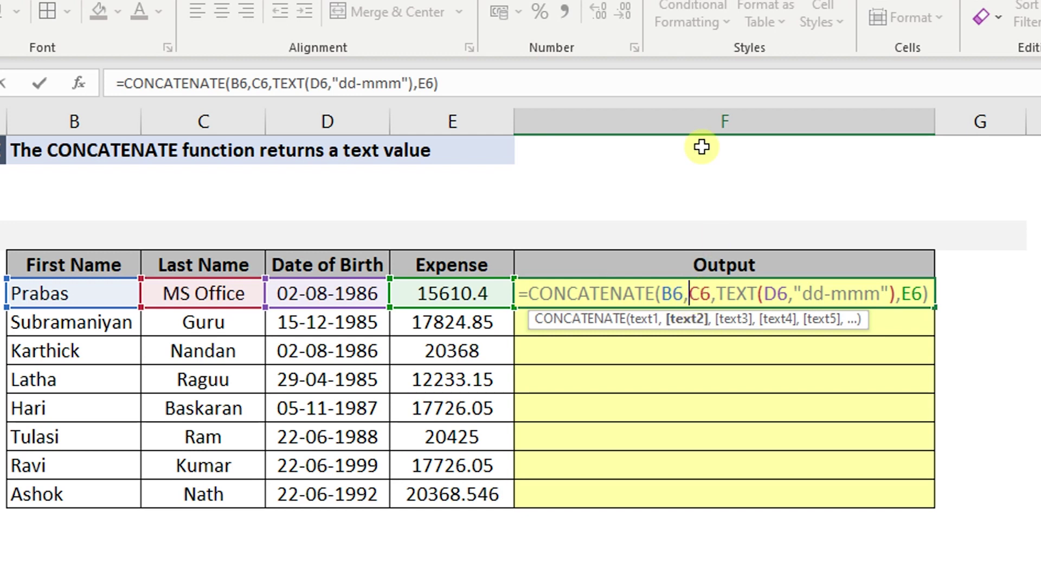
{"action": "type", "text": "\" - \""}
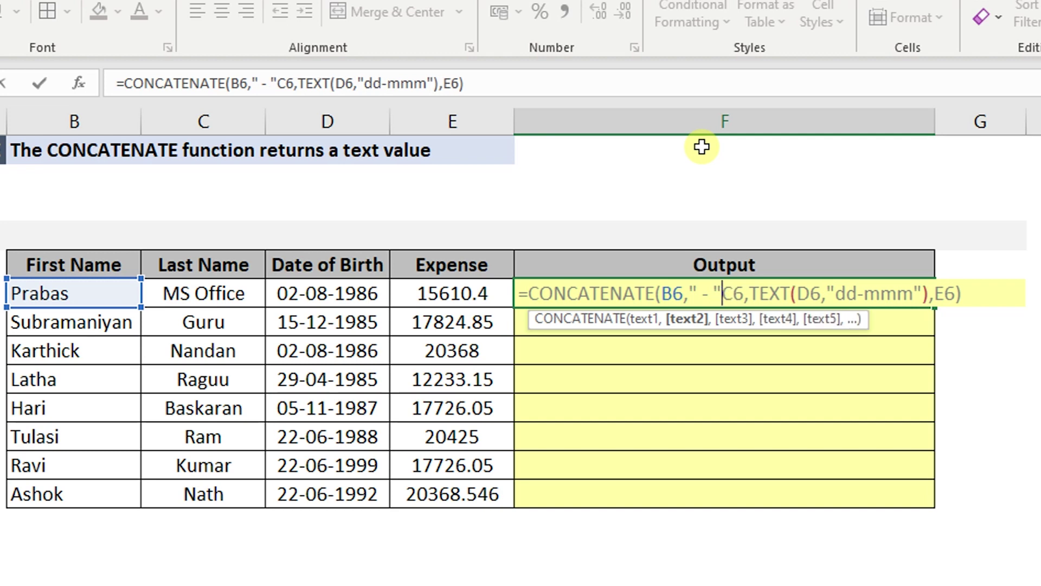
{"action": "type", "text": ","}
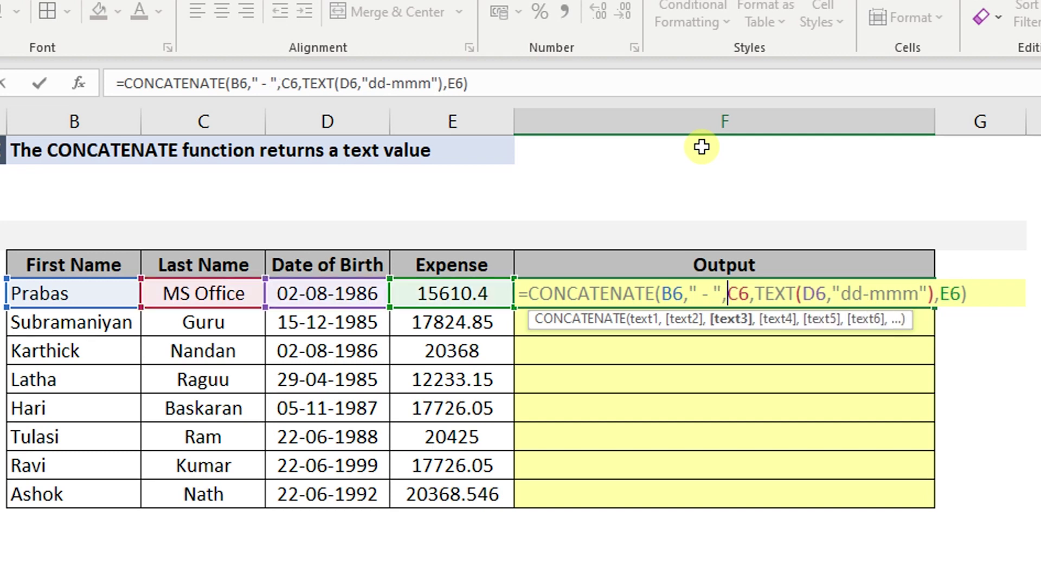
{"action": "key", "text": "Left"}
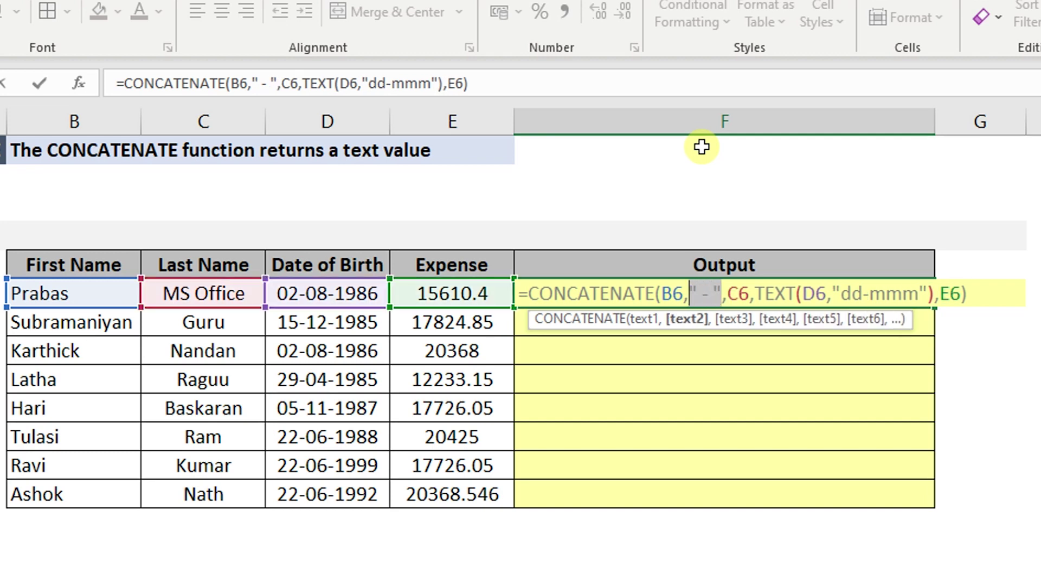
Add " - " separators before the date and before E6, then commit the formula.
{"action": "left_click", "coordinate": [759, 293]}
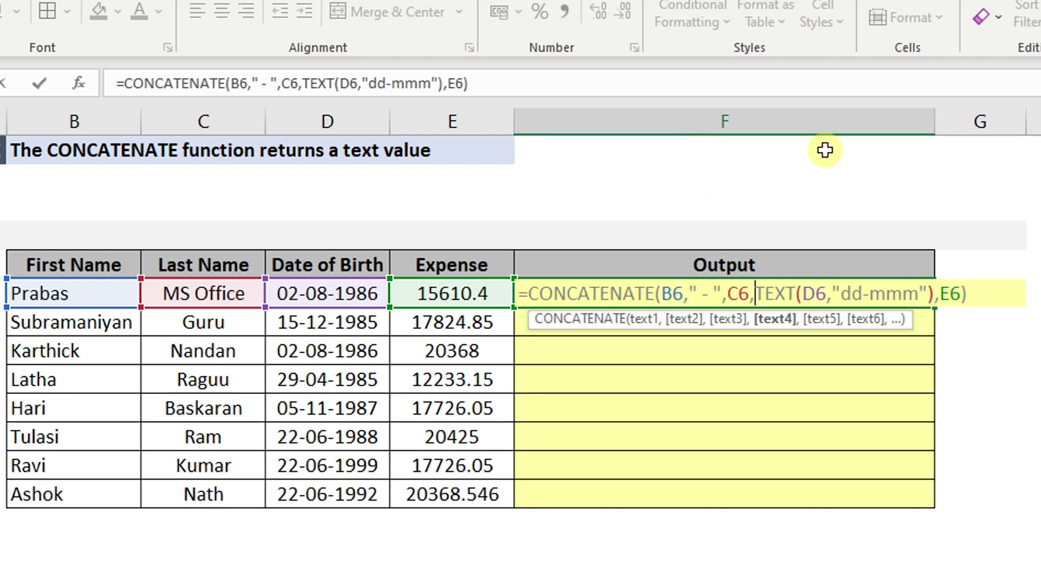
{"action": "type", "text": "\" - \""}
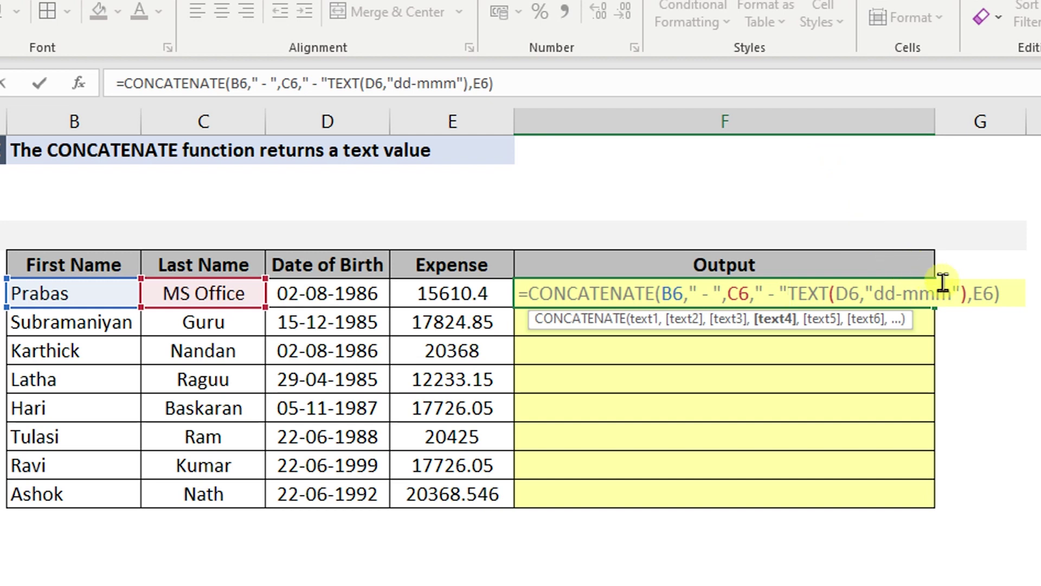
{"action": "left_click", "coordinate": [975, 293]}
{"action": "type", "text": "\" - \""}
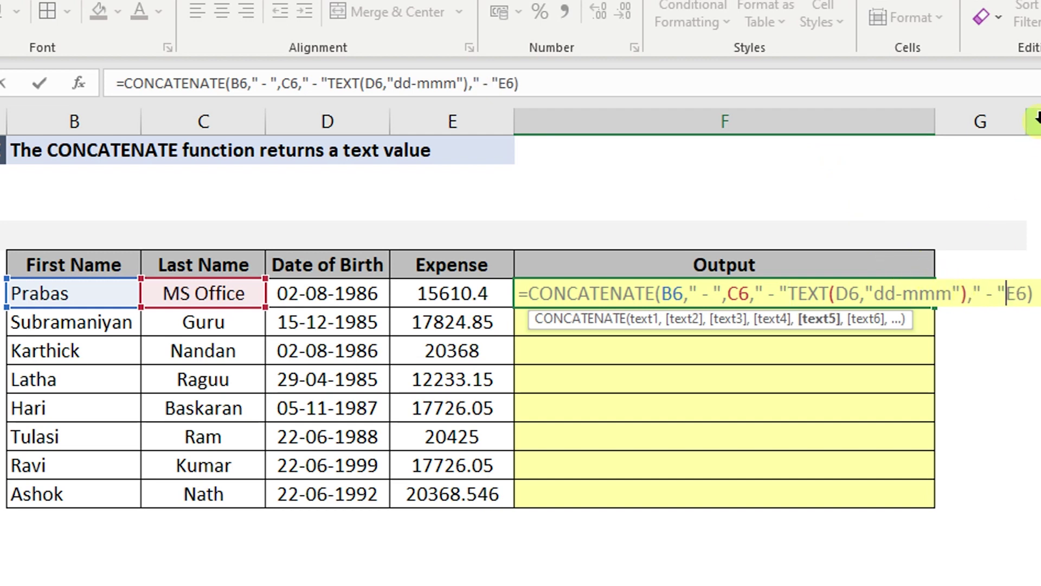
{"action": "type", "text": ","}
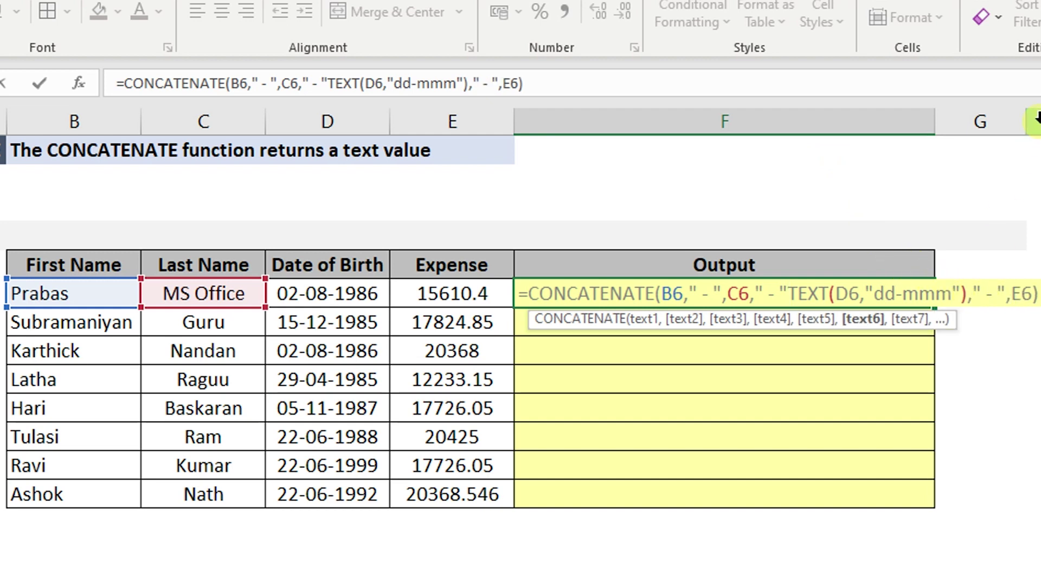
{"action": "left_click", "coordinate": [795, 296]}
{"action": "type", "text": ","}
{"action": "key", "text": "Return"}
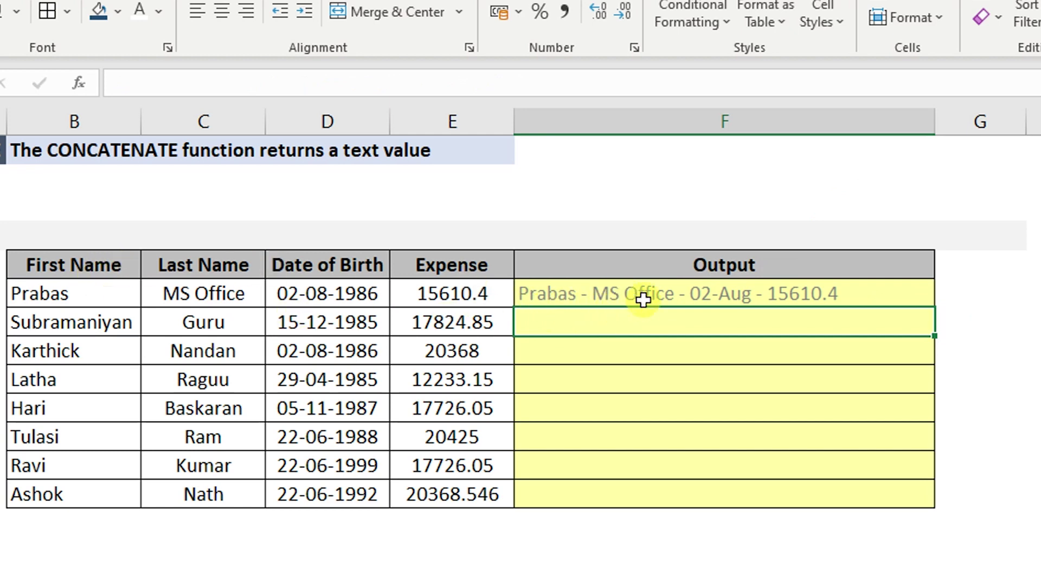
Fill F6's joined-output formula down to F13, then go to sheet B-04.
{"action": "left_click", "coordinate": [782, 293]}
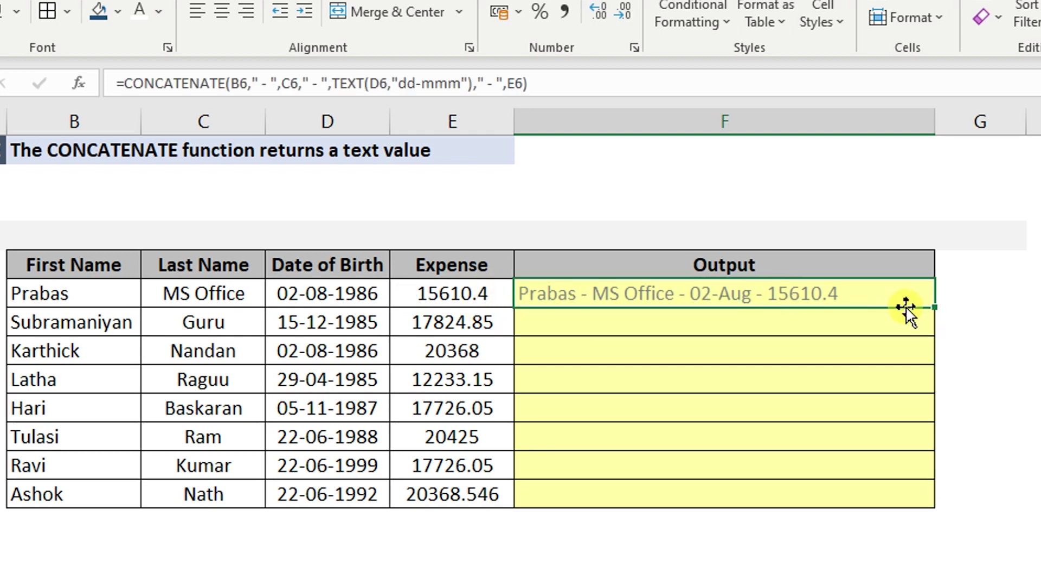
{"action": "left_click_drag", "start_coordinate": [935, 309], "coordinate": [918, 510]}
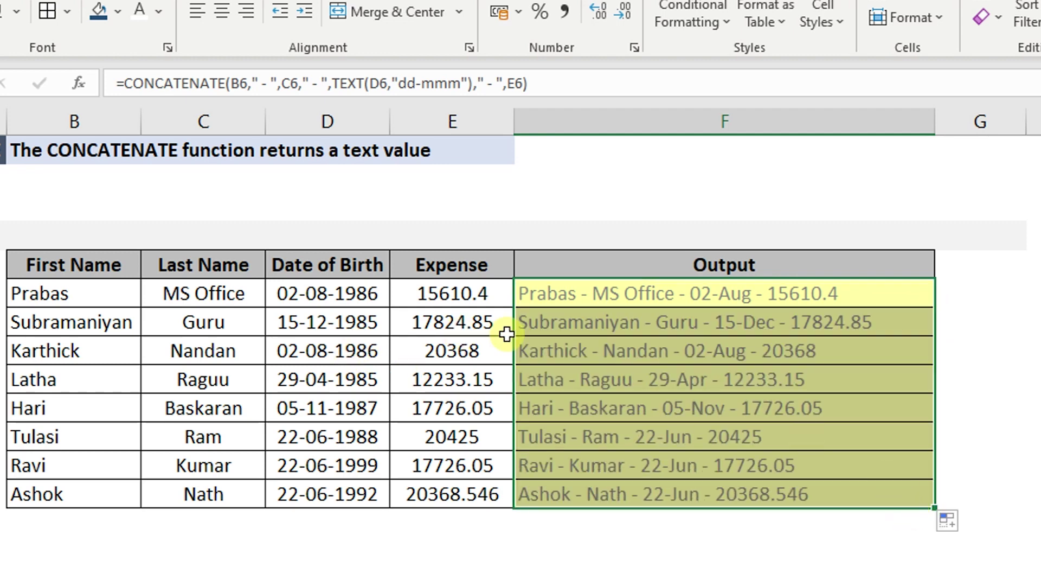
{"action": "left_click", "coordinate": [570, 332]}
{"action": "left_click", "coordinate": [986, 332]}
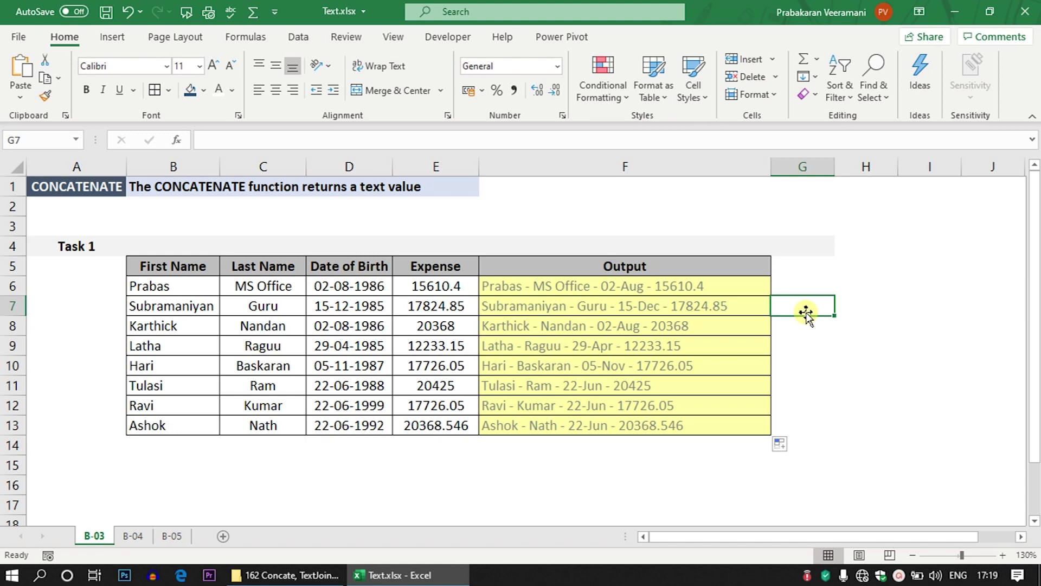
{"action": "left_click", "coordinate": [136, 536]}
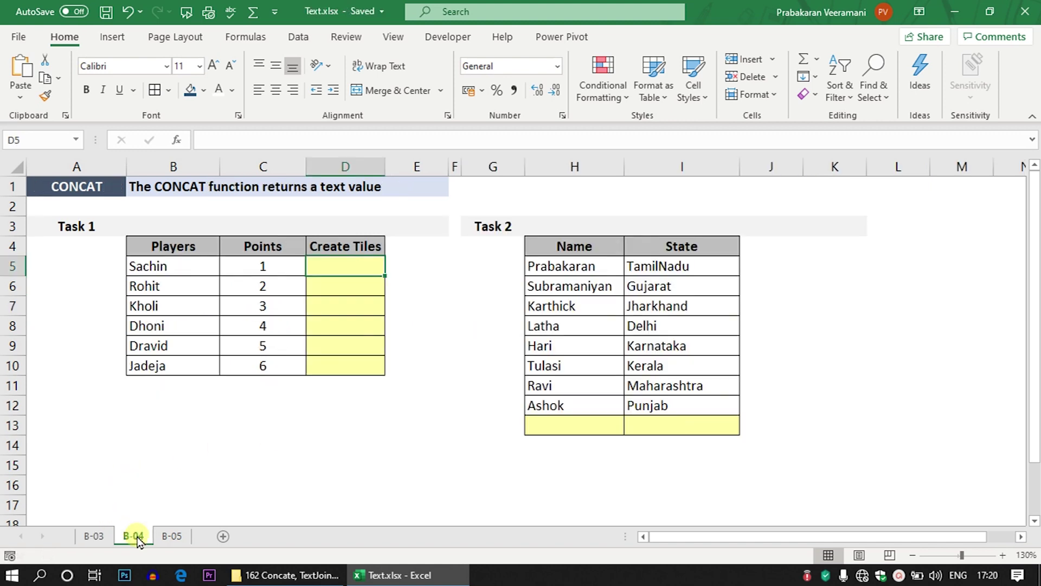
{"action": "left_click", "coordinate": [178, 419]}
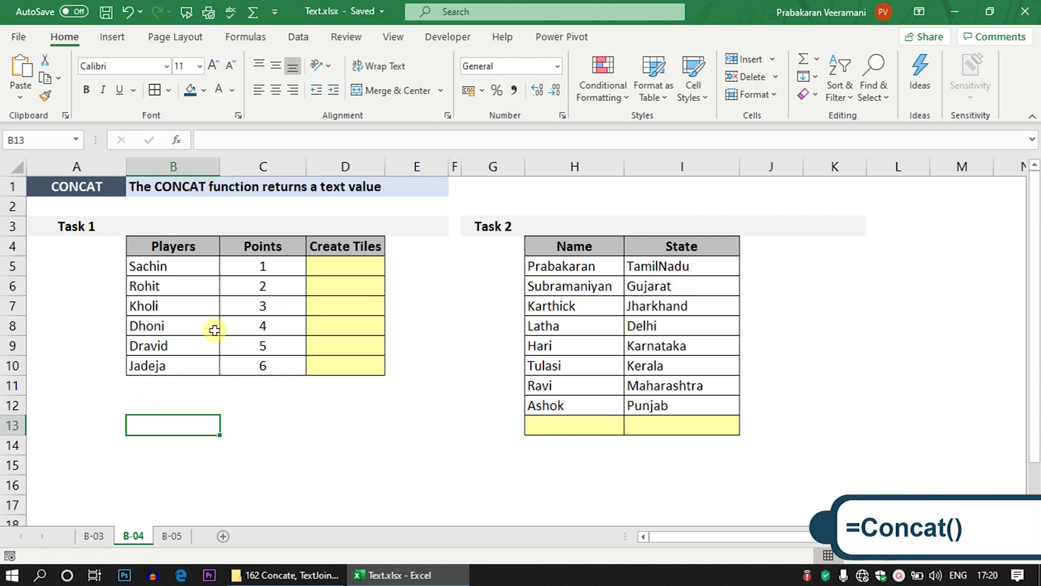
{"action": "left_click", "coordinate": [356, 270]}
{"action": "type", "text": "=con"}
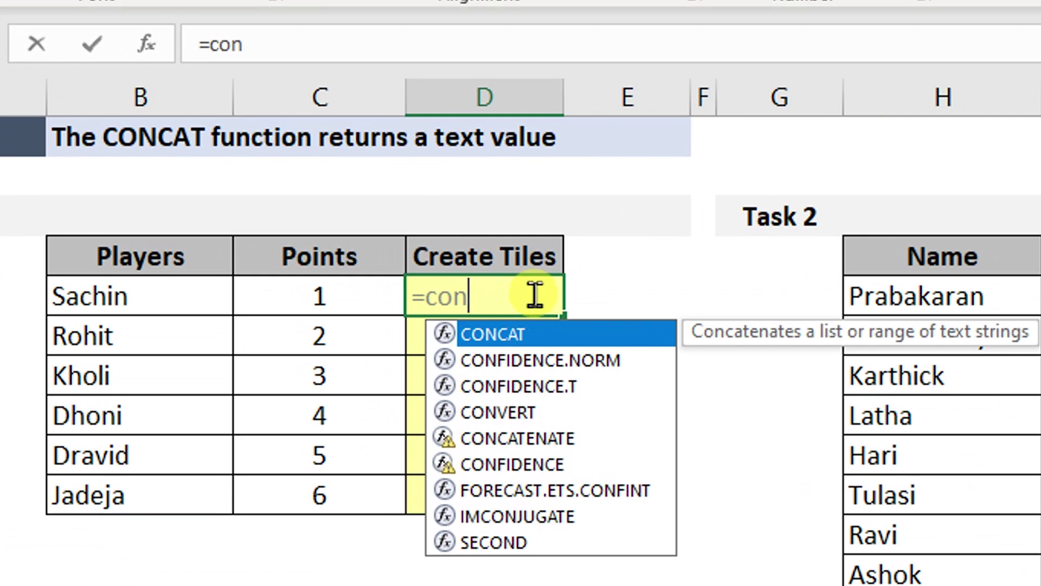
{"action": "type", "text": "a"}
{"action": "key", "text": "Down"}
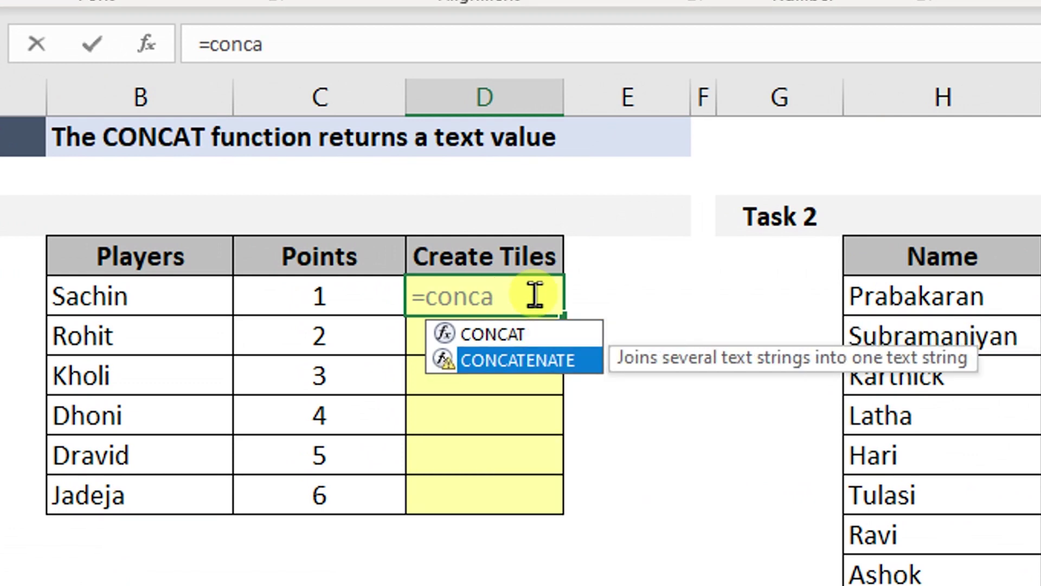
{"action": "key", "text": "Tab"}
{"action": "left_click_drag", "start_coordinate": [228, 300], "coordinate": [263, 300]}
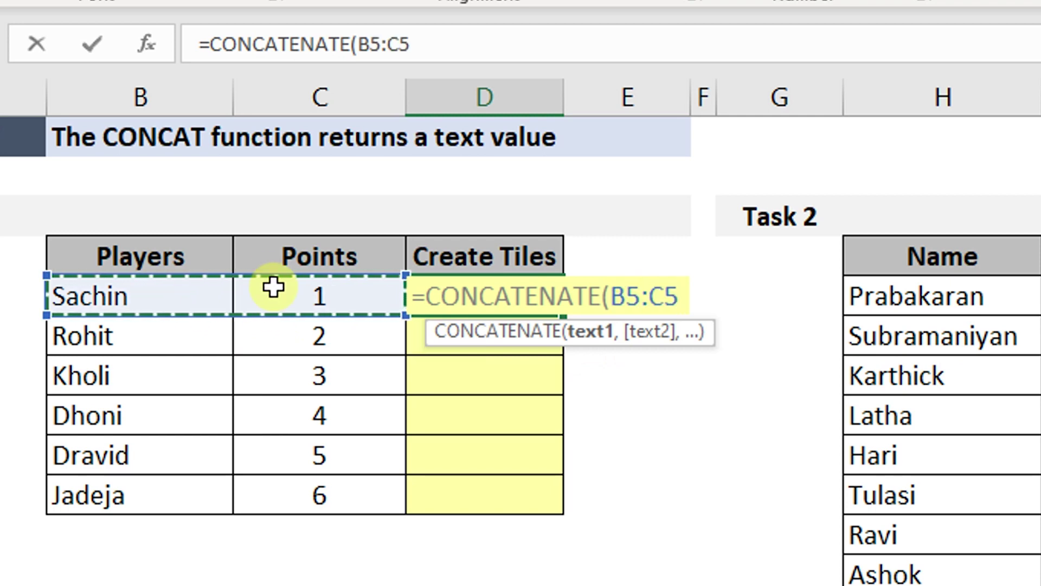
{"action": "key", "text": "Return"}
{"action": "left_click", "coordinate": [426, 298]}
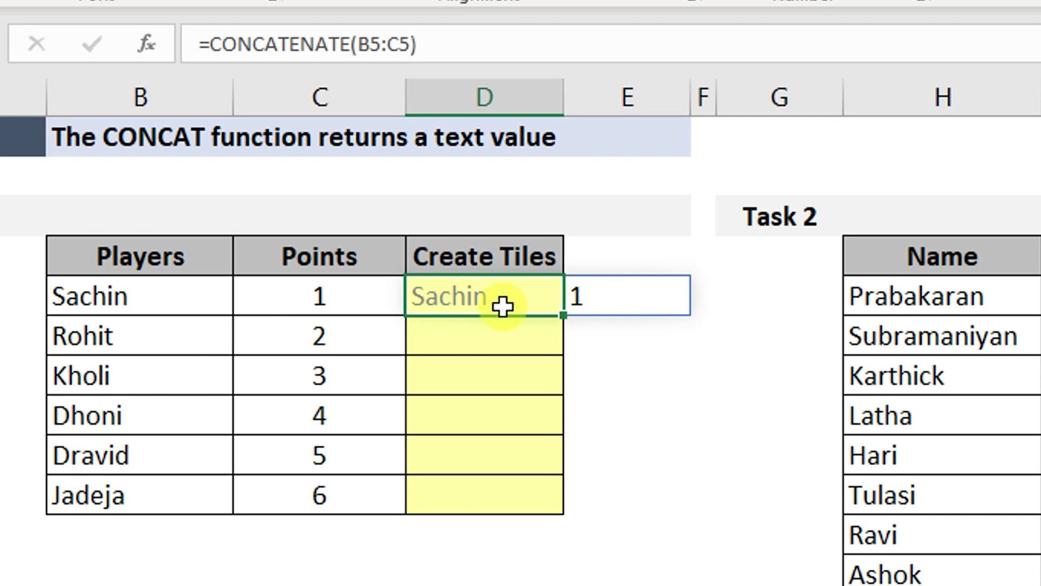
{"action": "key", "text": "Delete"}
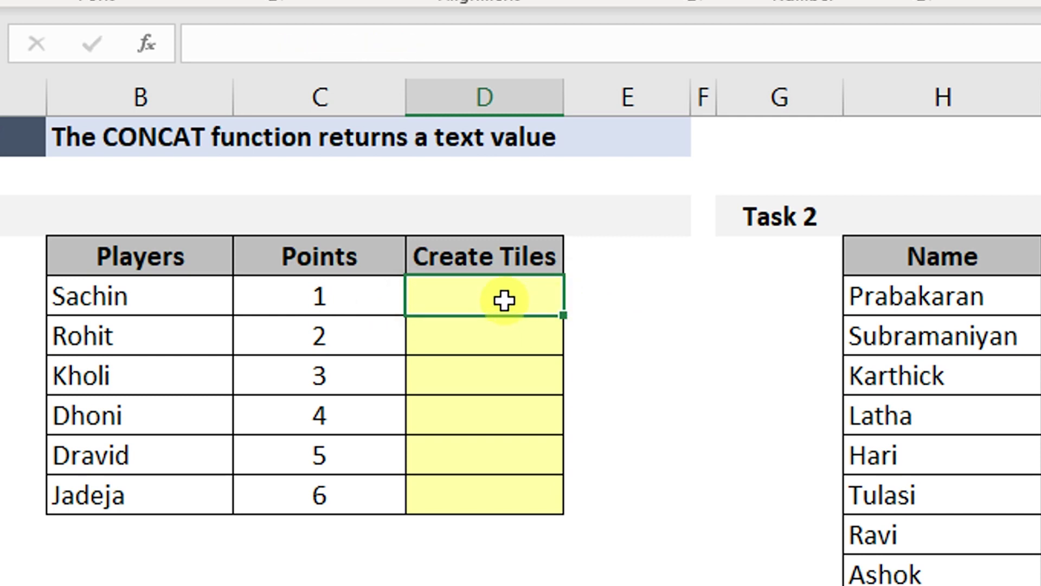
{"action": "left_click_drag", "start_coordinate": [156, 296], "coordinate": [283, 297]}
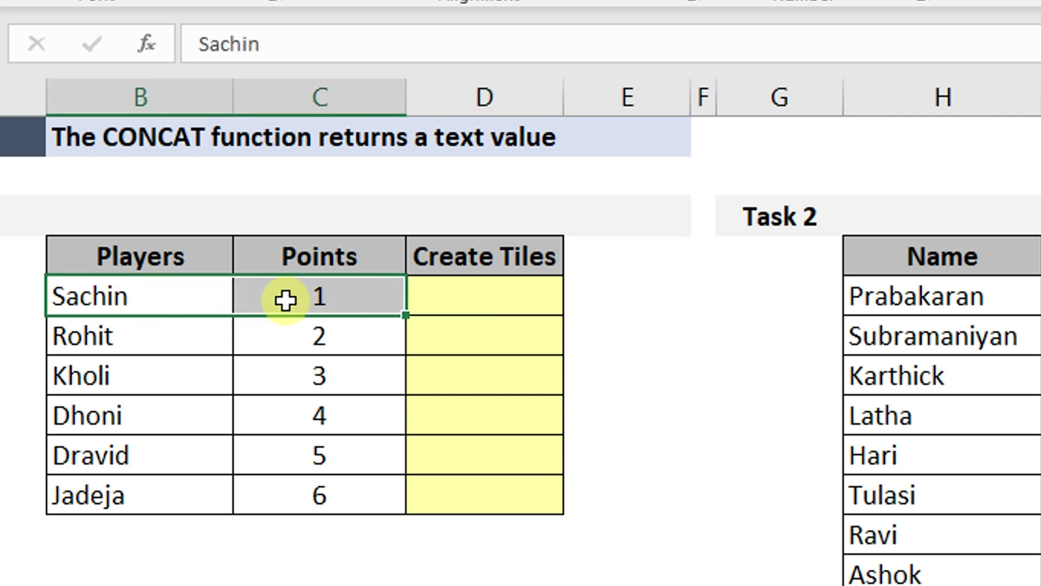
{"action": "left_click", "coordinate": [471, 292]}
{"action": "left_click_drag", "start_coordinate": [151, 302], "coordinate": [285, 296]}
{"action": "left_click_drag", "start_coordinate": [168, 307], "coordinate": [120, 492]}
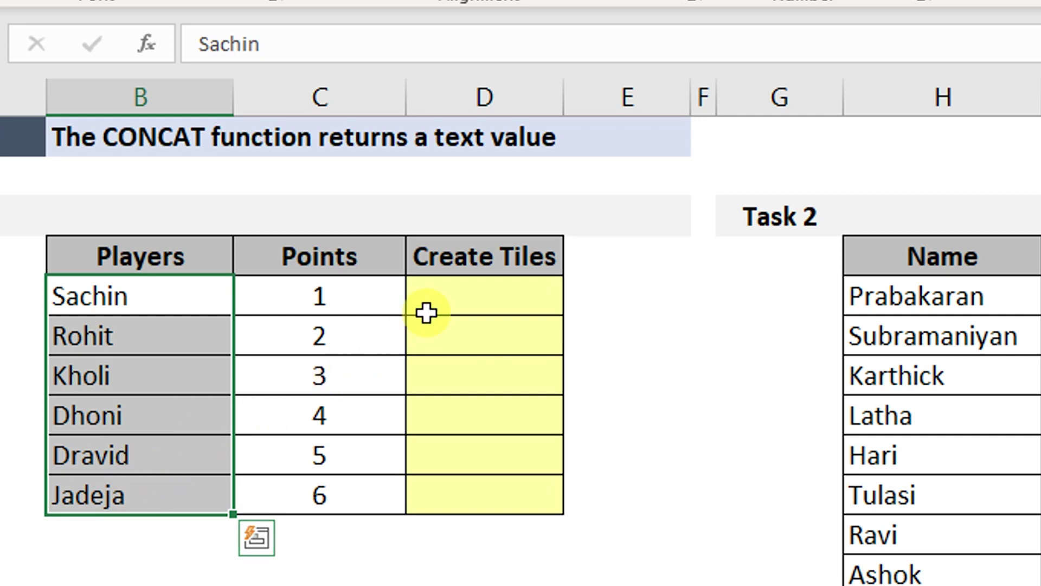
Enter =CONCAT(B5:C5) in D5, fill it down to D10, then return to B-03.
{"action": "left_click", "coordinate": [430, 295]}
{"action": "type", "text": "="}
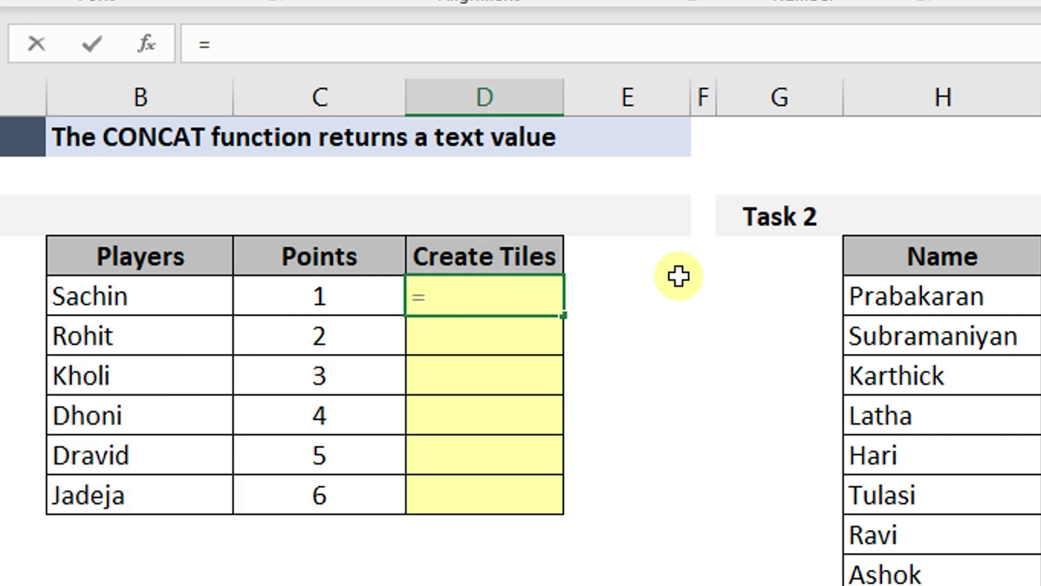
{"action": "type", "text": "concat"}
{"action": "key", "text": "Tab"}
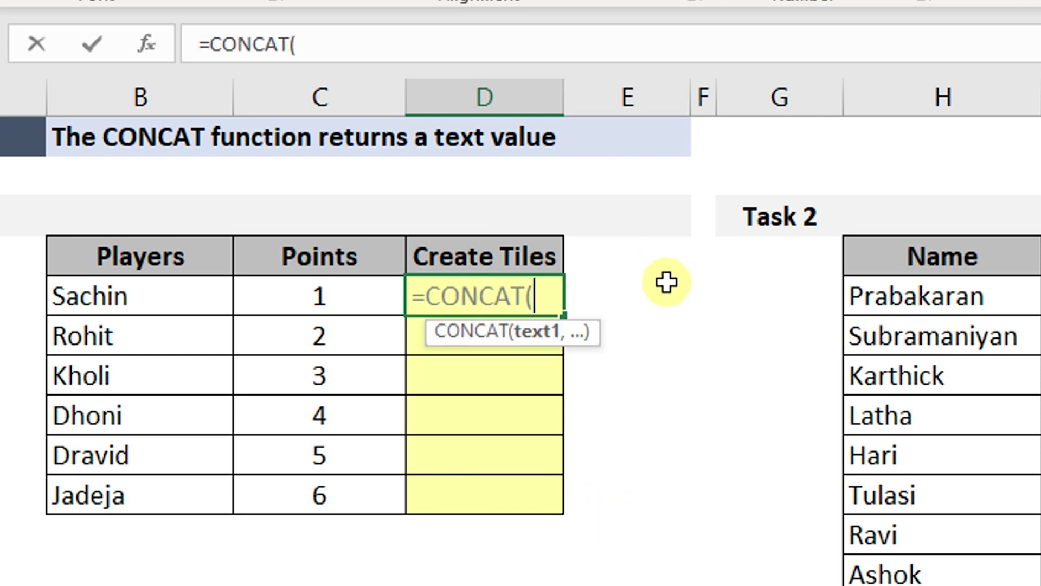
{"action": "left_click_drag", "start_coordinate": [193, 295], "coordinate": [274, 307]}
{"action": "type", "text": ")"}
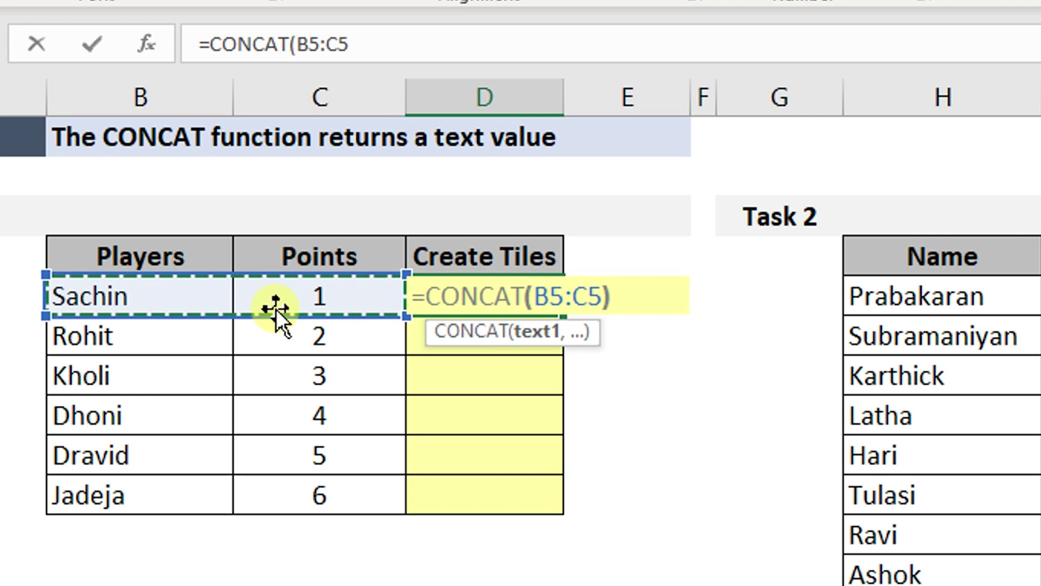
{"action": "key", "text": "Return"}
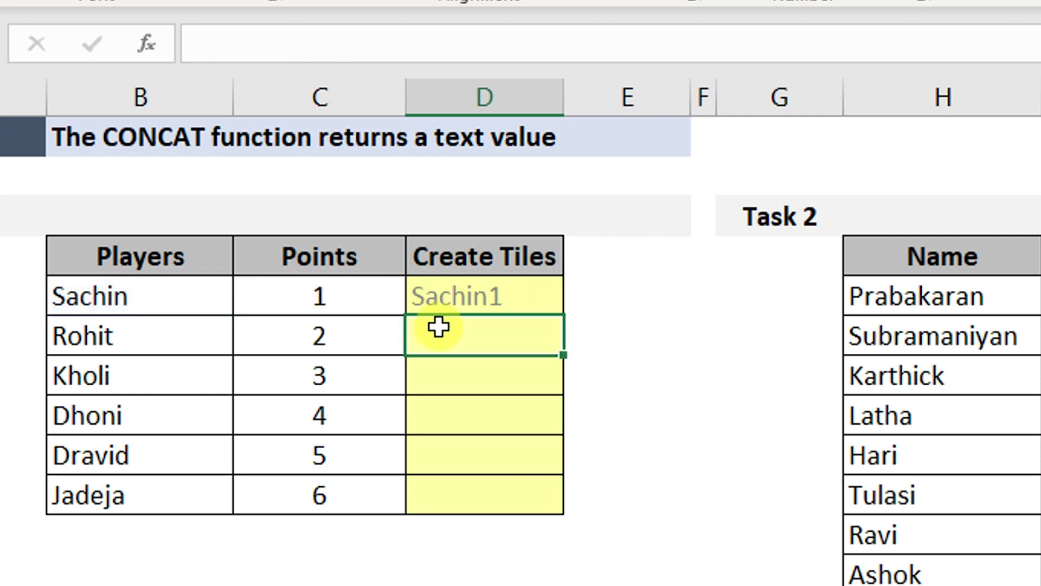
{"action": "left_click", "coordinate": [496, 303]}
{"action": "left_click_drag", "start_coordinate": [569, 320], "coordinate": [550, 502]}
{"action": "left_click", "coordinate": [474, 295]}
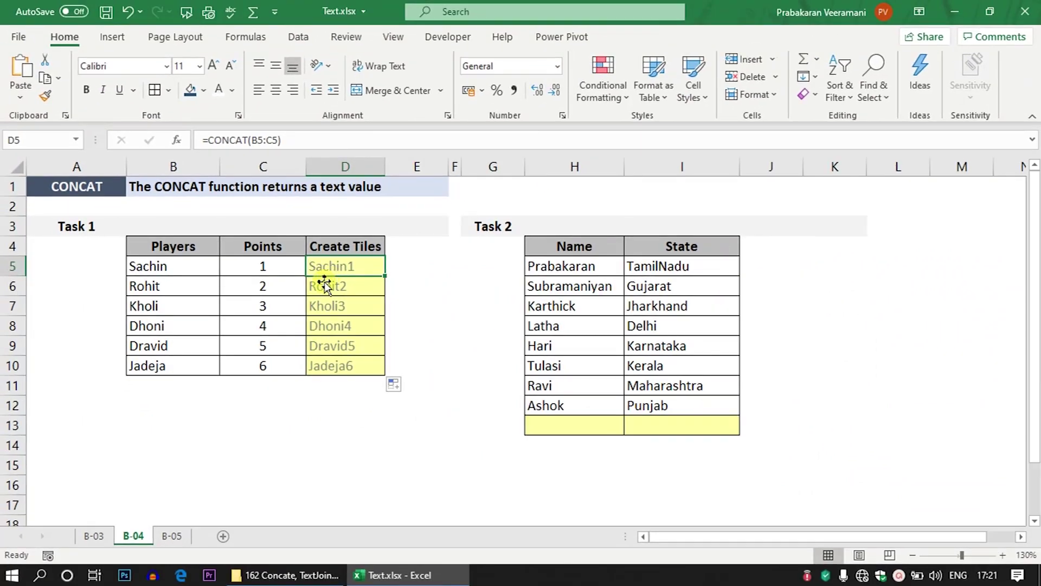
{"action": "left_click", "coordinate": [93, 535]}
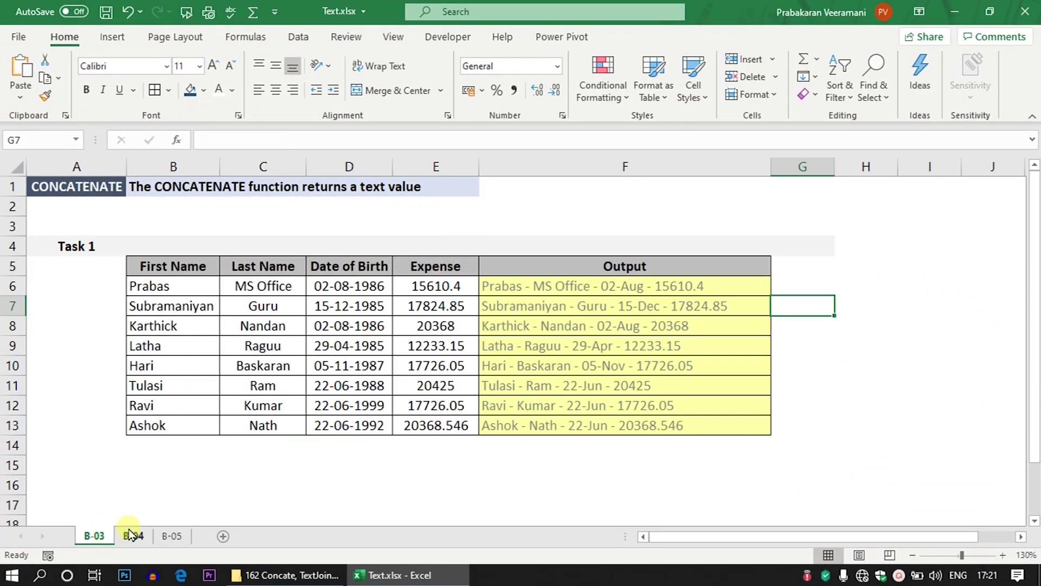
Enter =CONCAT(B6:E6) in G6 on B-03, check it, then go to B-04.
{"action": "left_click", "coordinate": [786, 286]}
{"action": "type", "text": "=concat"}
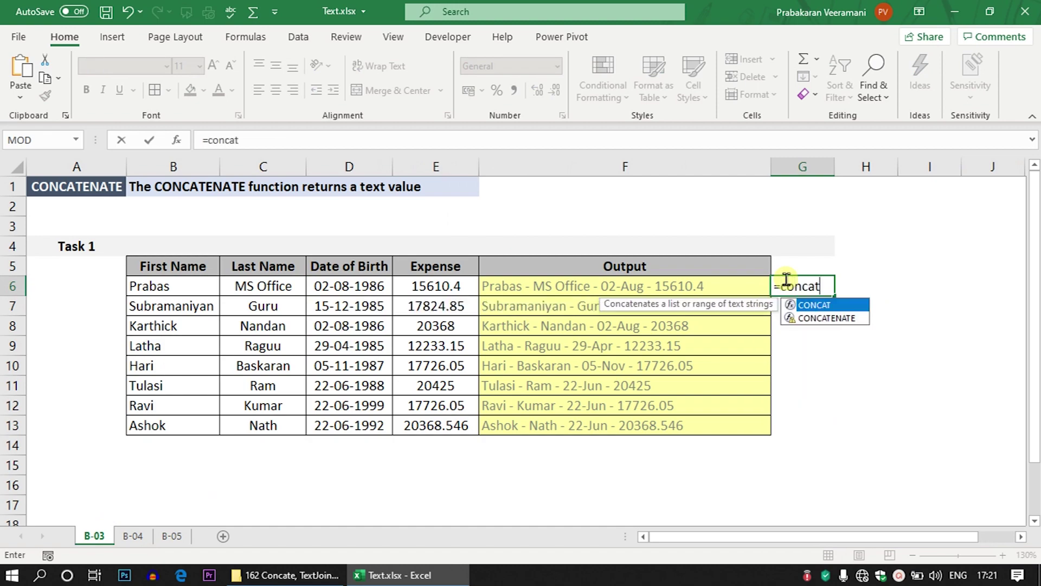
{"action": "key", "text": "Tab"}
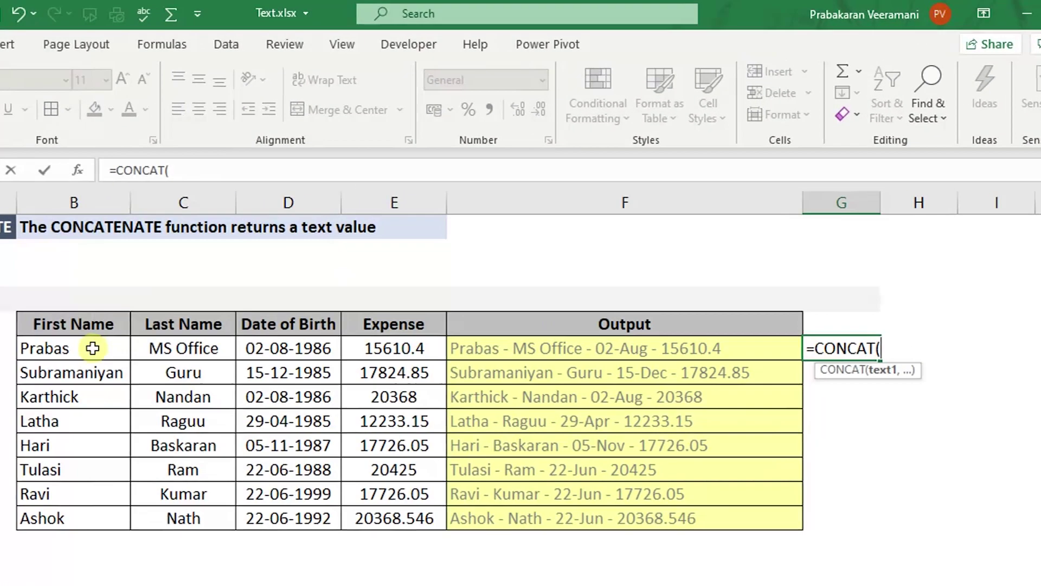
{"action": "left_click_drag", "start_coordinate": [179, 286], "coordinate": [427, 287]}
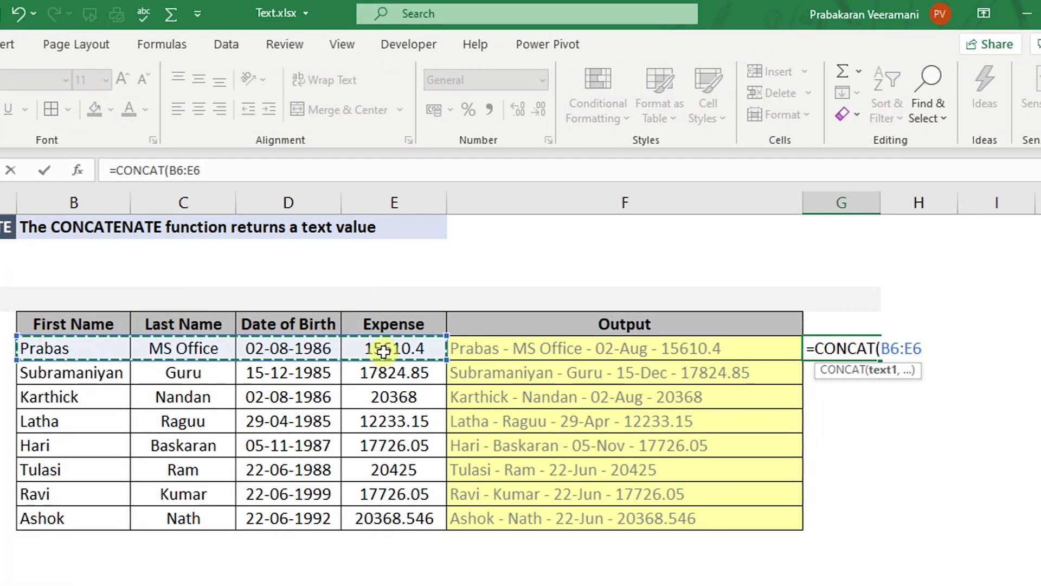
{"action": "key", "text": "Return"}
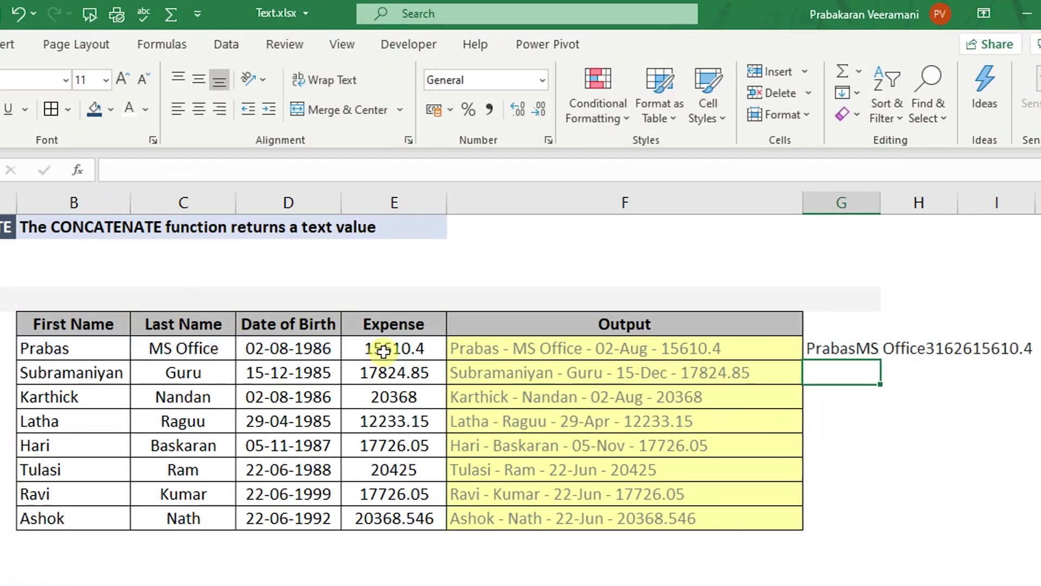
{"action": "left_click", "coordinate": [834, 357]}
{"action": "double_click", "coordinate": [834, 356]}
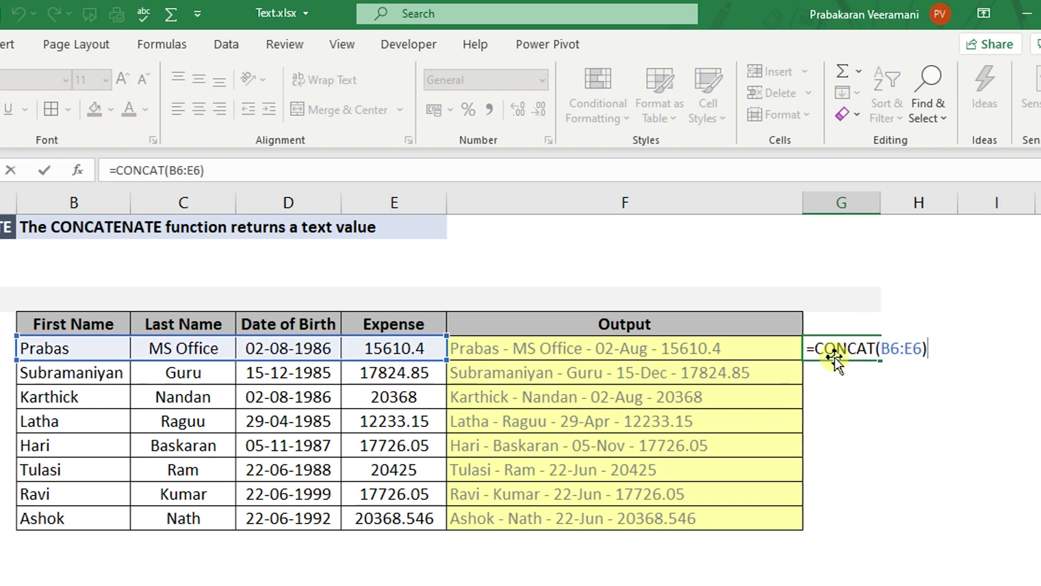
{"action": "key", "text": "Escape"}
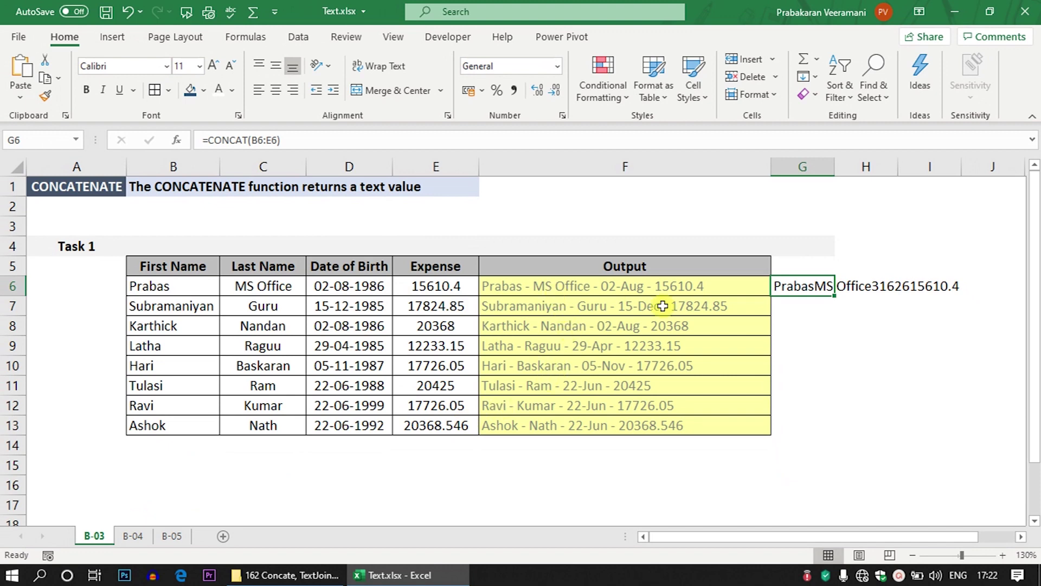
{"action": "left_click", "coordinate": [134, 537]}
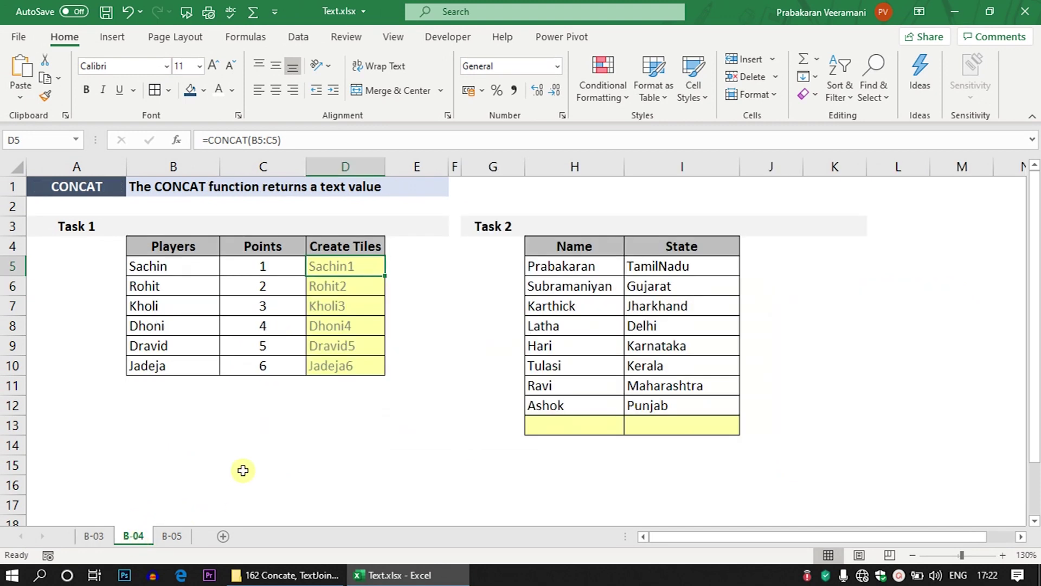
Put =CONCAT(H5:H12) in H13 with Wrap Text, then begin a CONCAT in I13.
{"action": "left_click", "coordinate": [528, 422]}
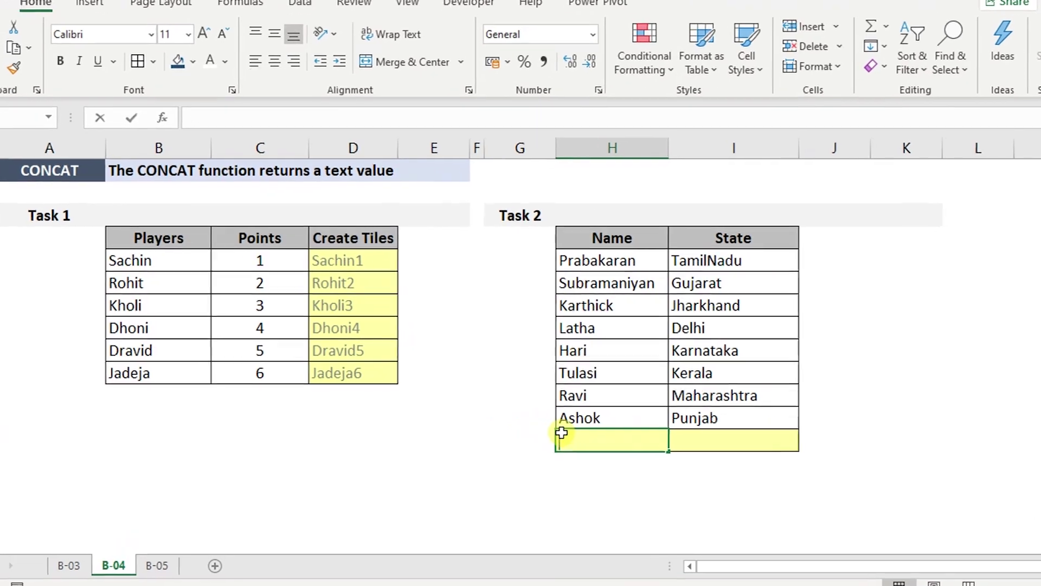
{"action": "type", "text": "=concat"}
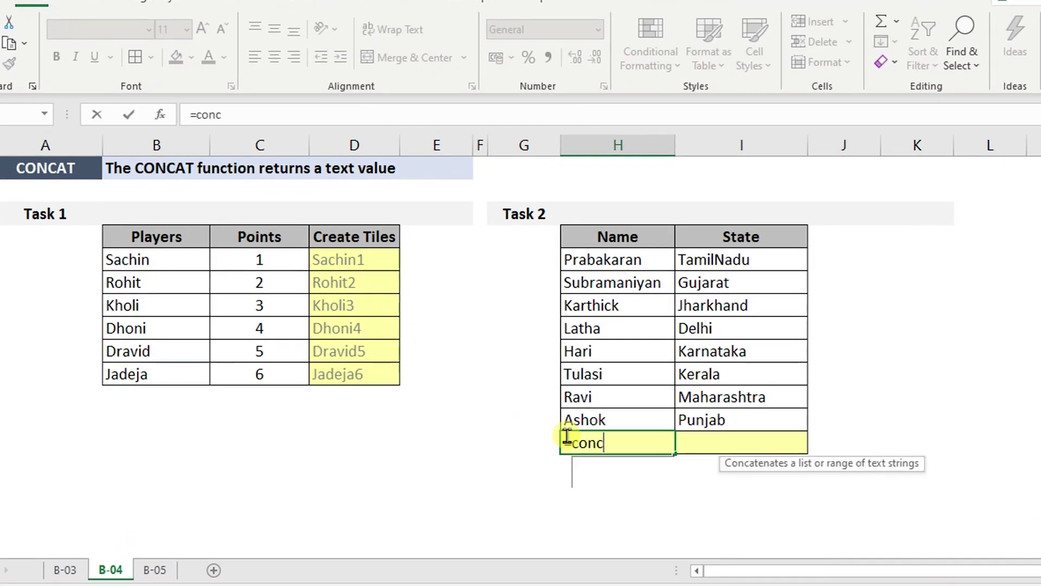
{"action": "key", "text": "Tab"}
{"action": "left_click_drag", "start_coordinate": [645, 258], "coordinate": [629, 420]}
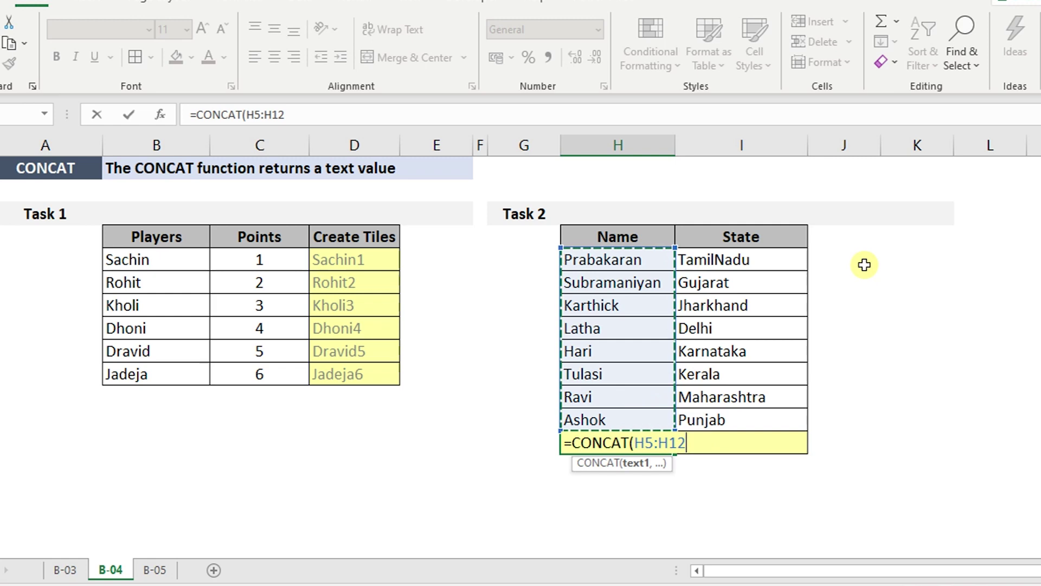
{"action": "key", "text": "Return"}
{"action": "key", "text": "Up"}
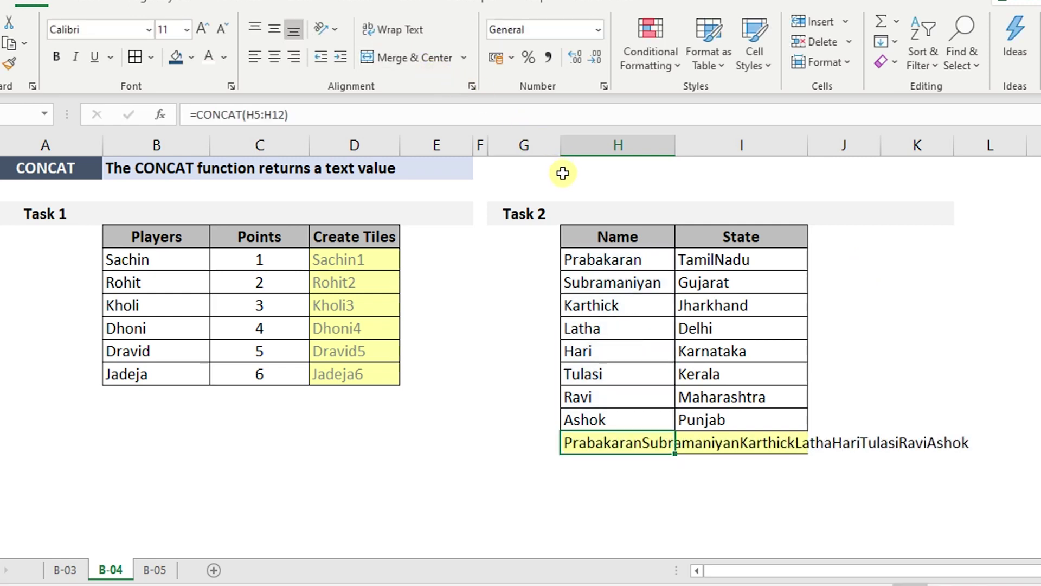
{"action": "left_click", "coordinate": [391, 29]}
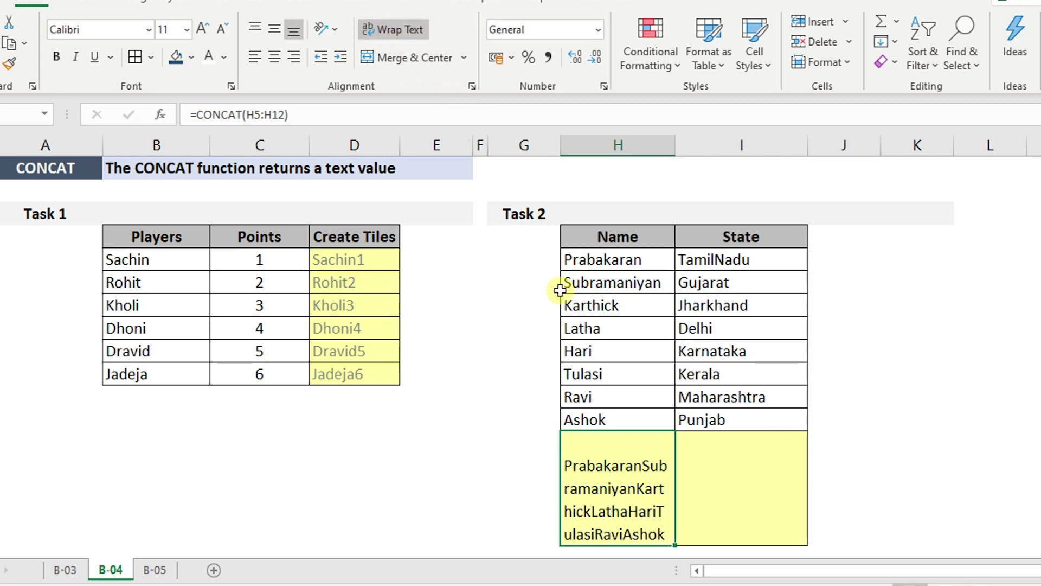
{"action": "left_click", "coordinate": [709, 457]}
{"action": "type", "text": "="}
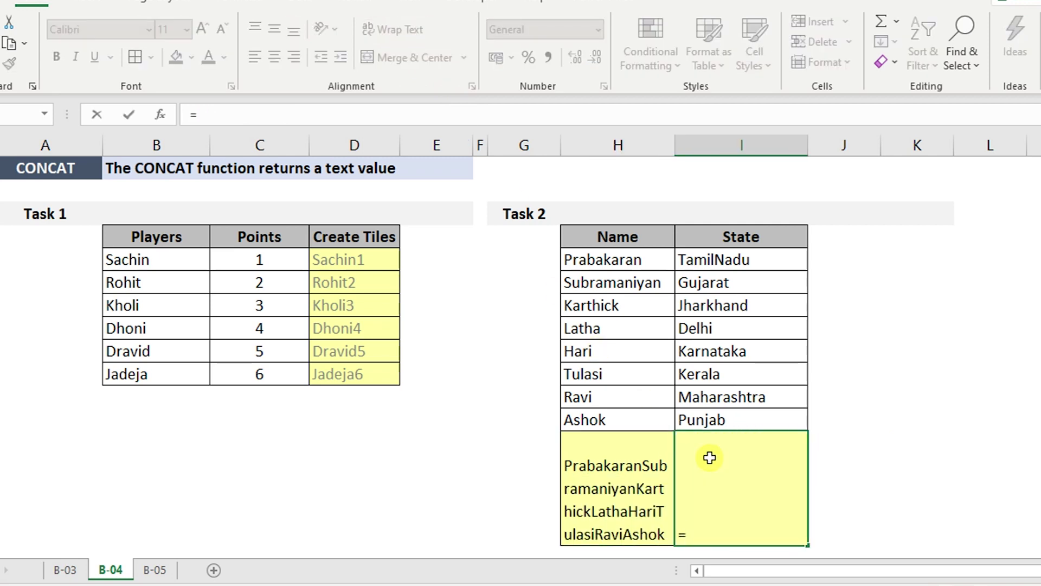
{"action": "type", "text": "conca"}
Cancel the range-based states formula and restart =CONCAT in I13.
{"action": "key", "text": "Tab"}
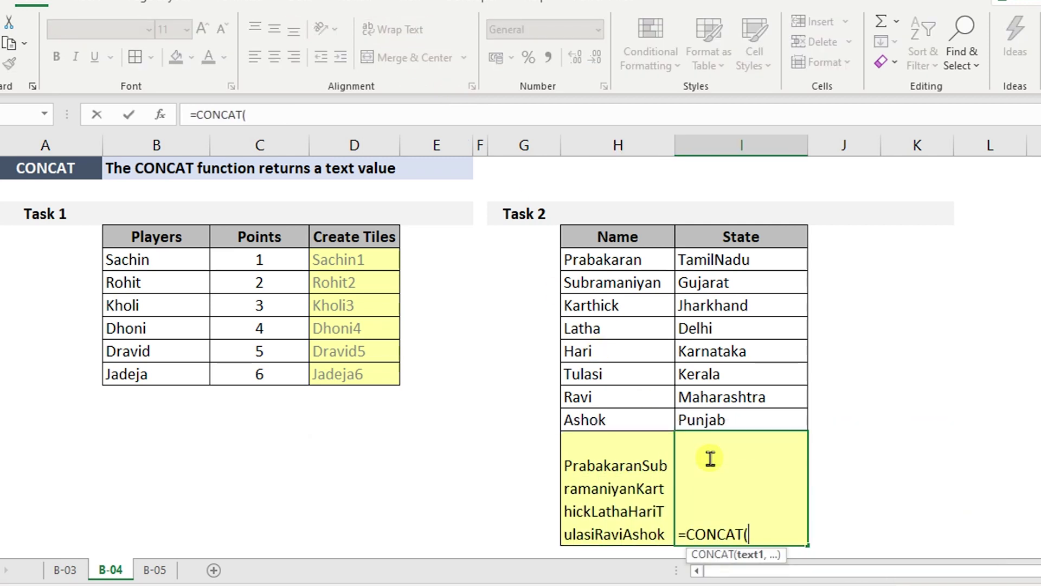
{"action": "left_click_drag", "start_coordinate": [720, 422], "coordinate": [710, 269]}
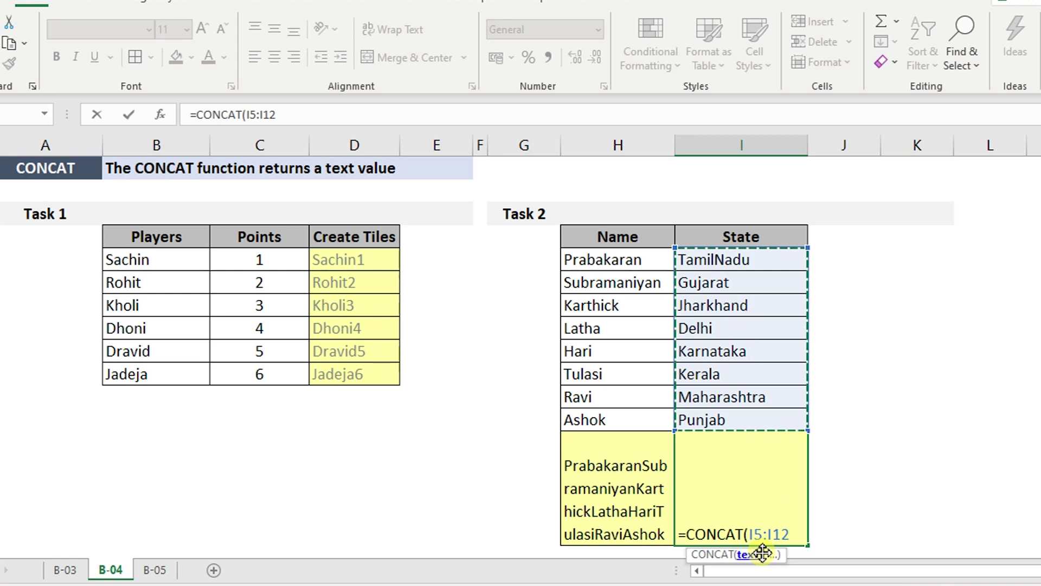
{"action": "key", "text": "Escape"}
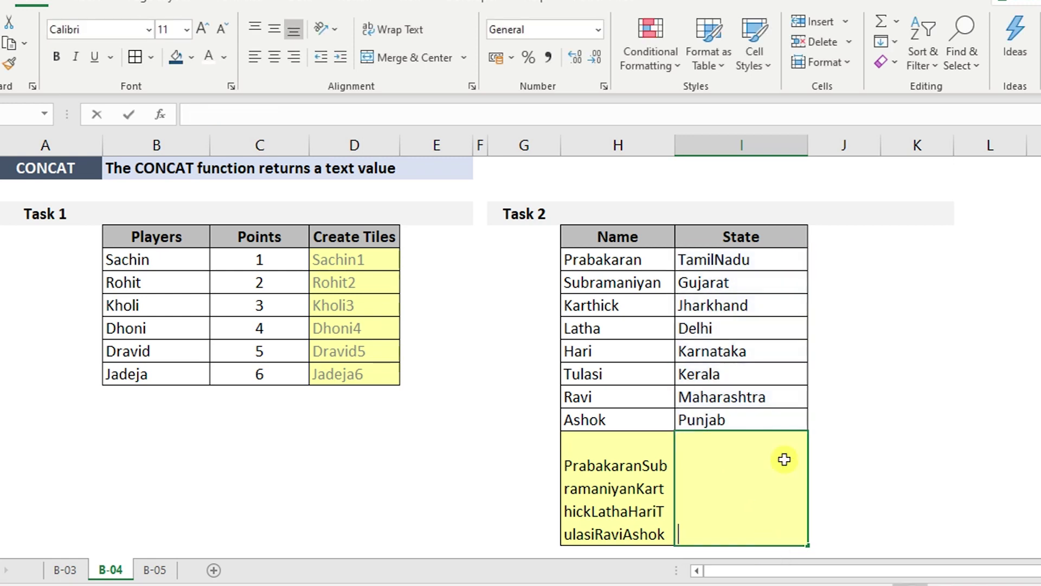
{"action": "type", "text": "="}
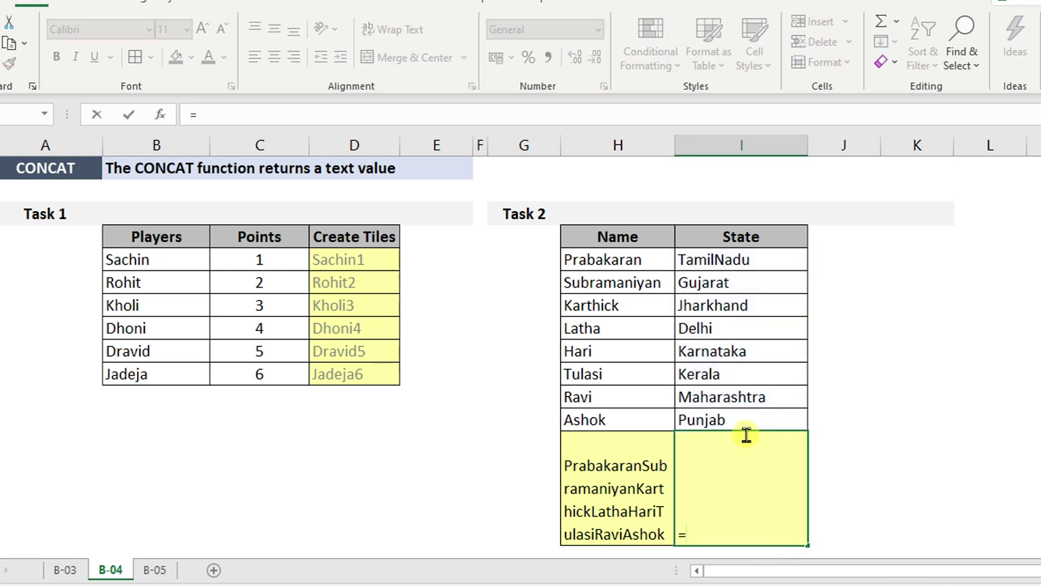
{"action": "scroll", "coordinate": [678, 379], "scroll_direction": "down", "scroll_amount": 1}
{"action": "type", "text": "conca"}
{"action": "key", "text": "Tab"}
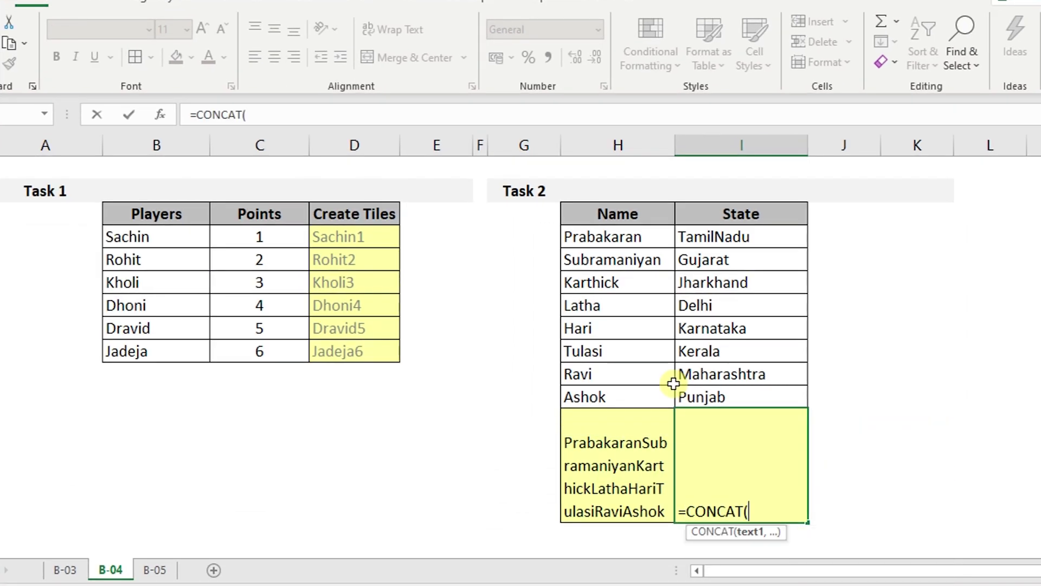
Add I5 through I12 as separate arguments, giving =CONCAT(I5,I6,I7,I8,I9,I10,I11,I12).
{"action": "left_click", "coordinate": [713, 235]}
{"action": "type", "text": ","}
{"action": "left_click", "coordinate": [731, 259]}
{"action": "type", "text": ","}
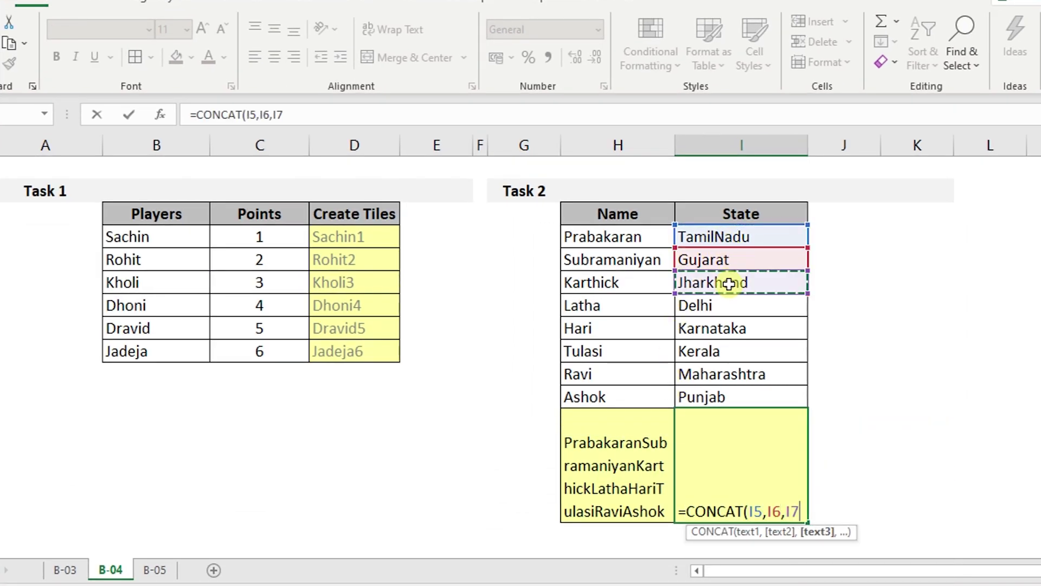
{"action": "left_click", "coordinate": [729, 284]}
{"action": "type", "text": ","}
{"action": "left_click", "coordinate": [727, 305]}
{"action": "type", "text": ","}
{"action": "left_click", "coordinate": [738, 328]}
{"action": "type", "text": ","}
{"action": "left_click", "coordinate": [738, 351]}
{"action": "type", "text": ","}
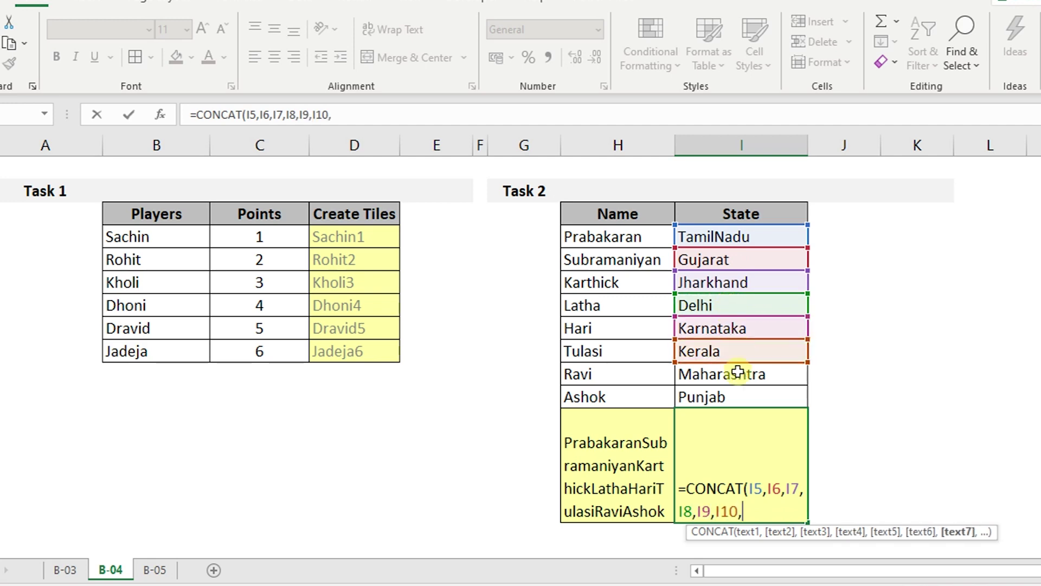
{"action": "left_click", "coordinate": [738, 372]}
{"action": "type", "text": ","}
{"action": "left_click", "coordinate": [739, 395]}
{"action": "type", "text": ","}
{"action": "key", "text": "BackSpace"}
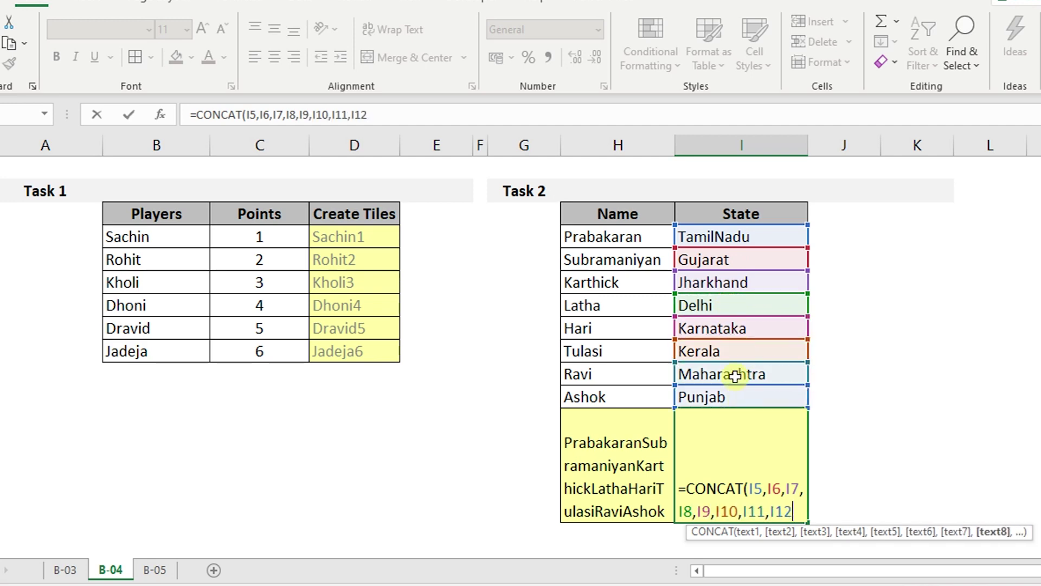
{"action": "type", "text": ")"}
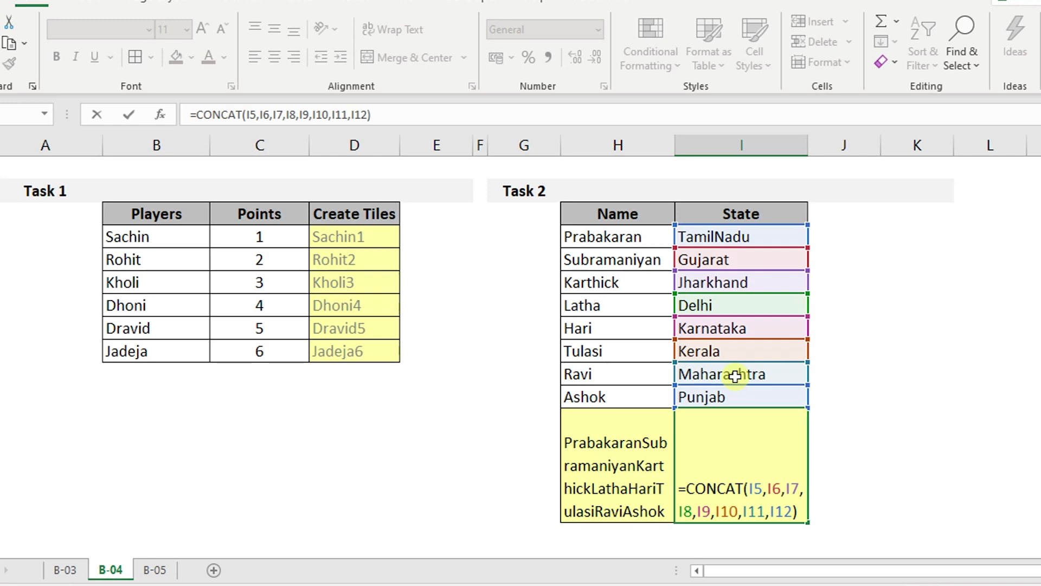
{"action": "key", "text": "Return"}
Review the states formula in I13 and its cell references, then flip between sheets B-03 and B-04.
{"action": "key", "text": "Up"}
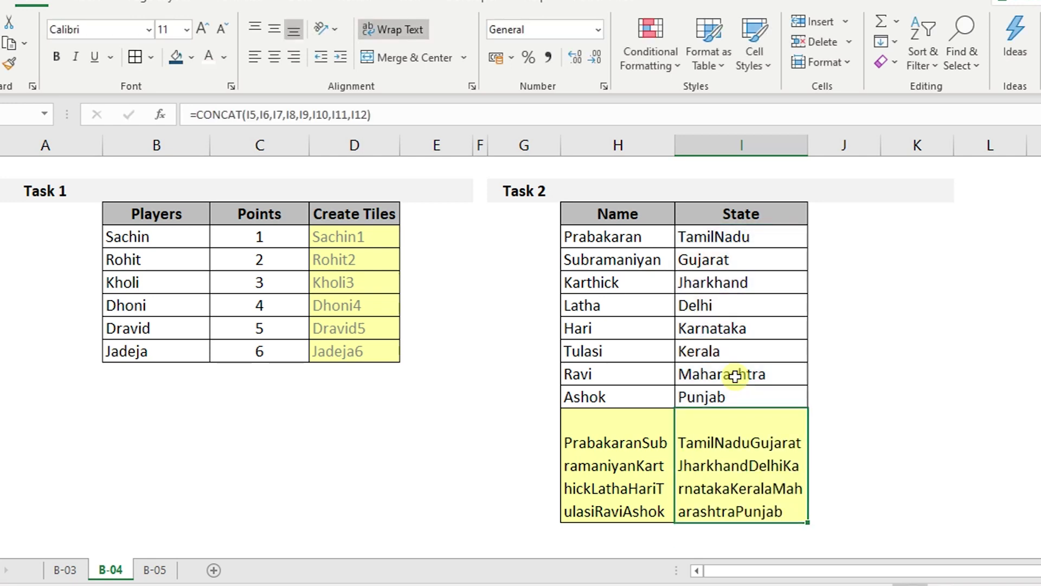
{"action": "key", "text": "F2"}
{"action": "key", "text": "Escape"}
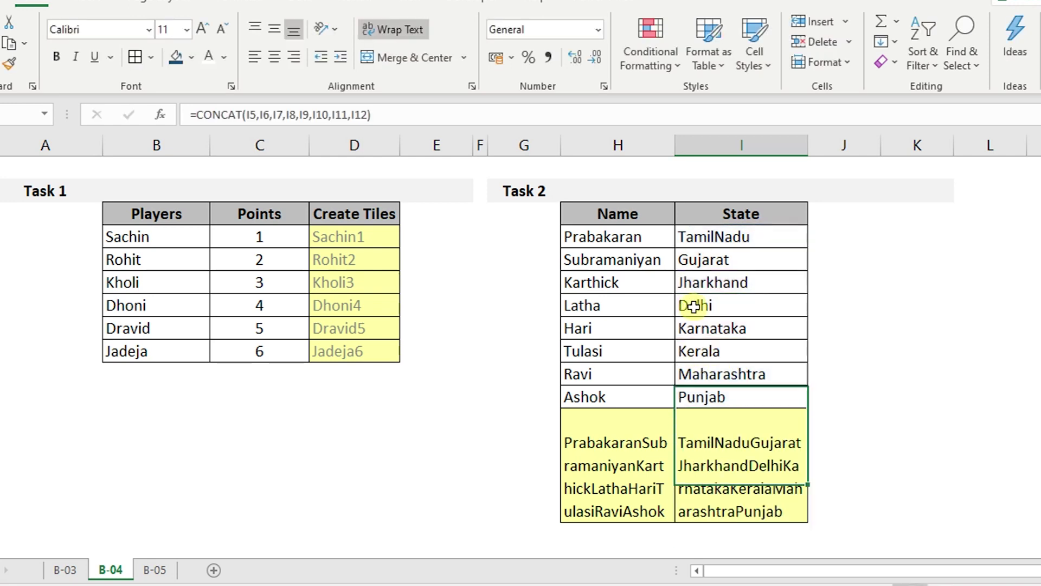
{"action": "left_click", "coordinate": [697, 304]}
{"action": "left_click", "coordinate": [692, 346]}
{"action": "double_click", "coordinate": [735, 479]}
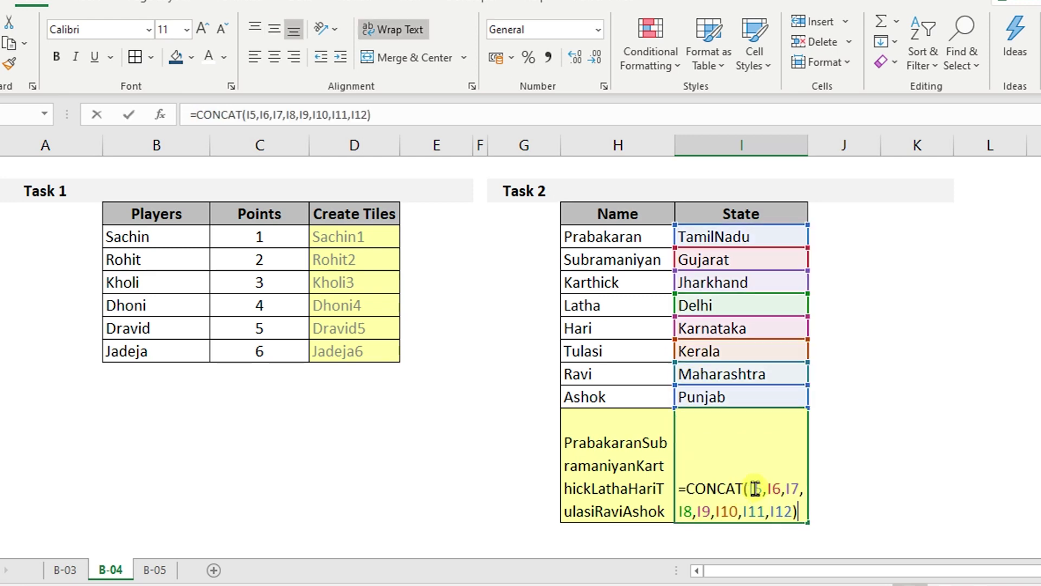
{"action": "left_click", "coordinate": [769, 490]}
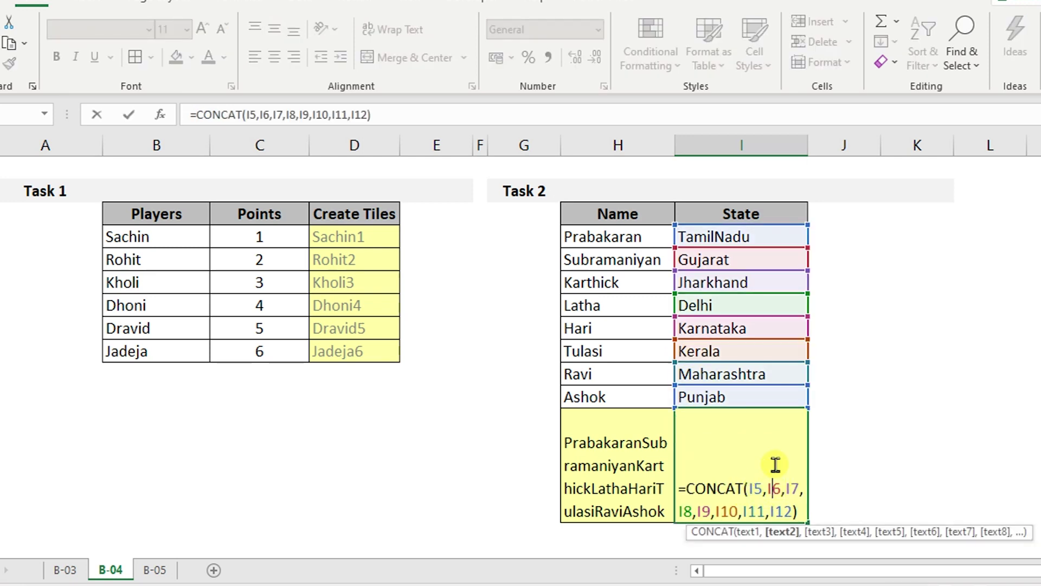
{"action": "double_click", "coordinate": [774, 488]}
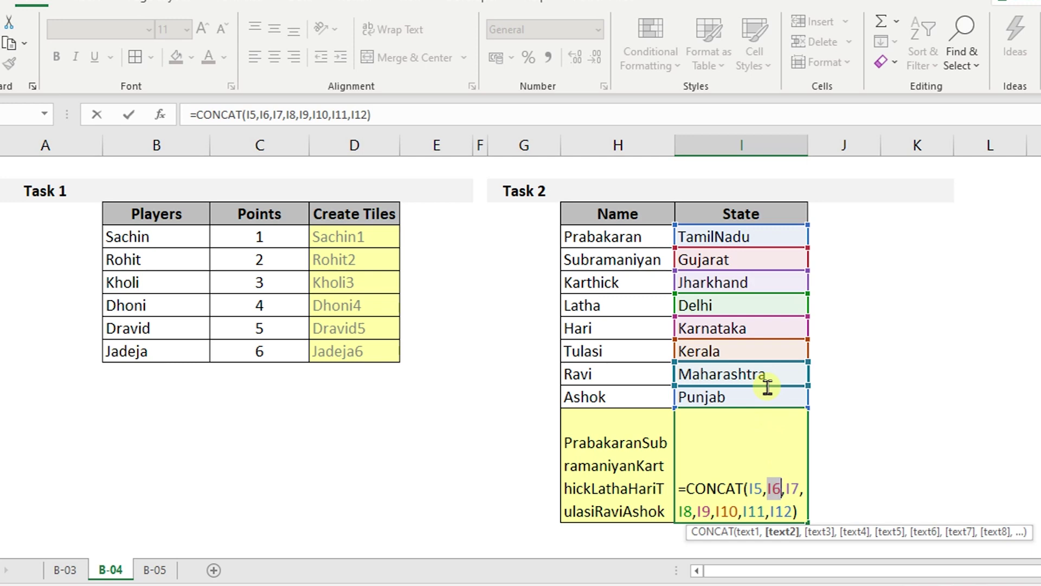
{"action": "key", "text": "Escape"}
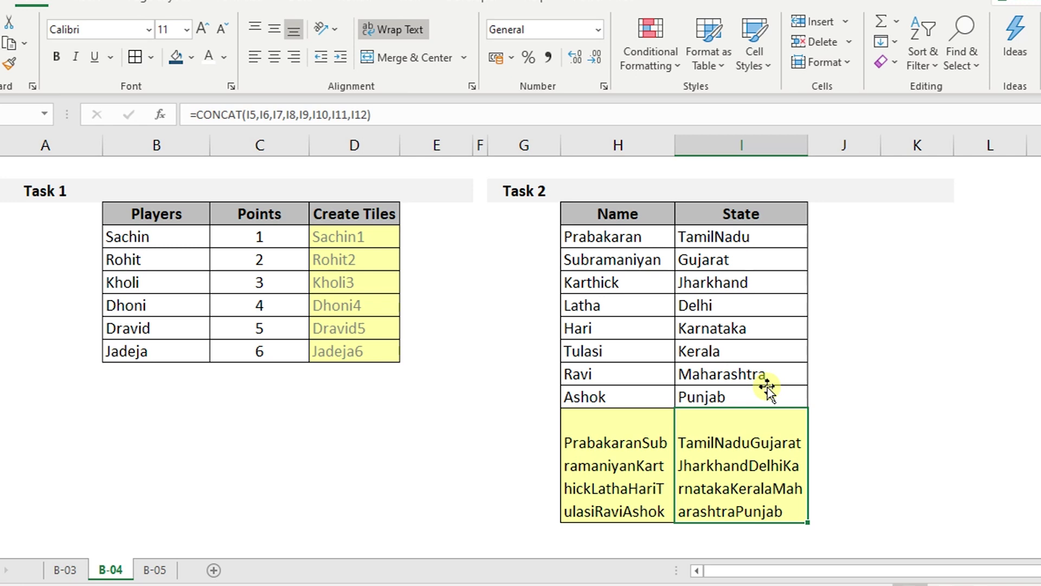
{"action": "left_click", "coordinate": [64, 570]}
{"action": "left_click", "coordinate": [109, 569]}
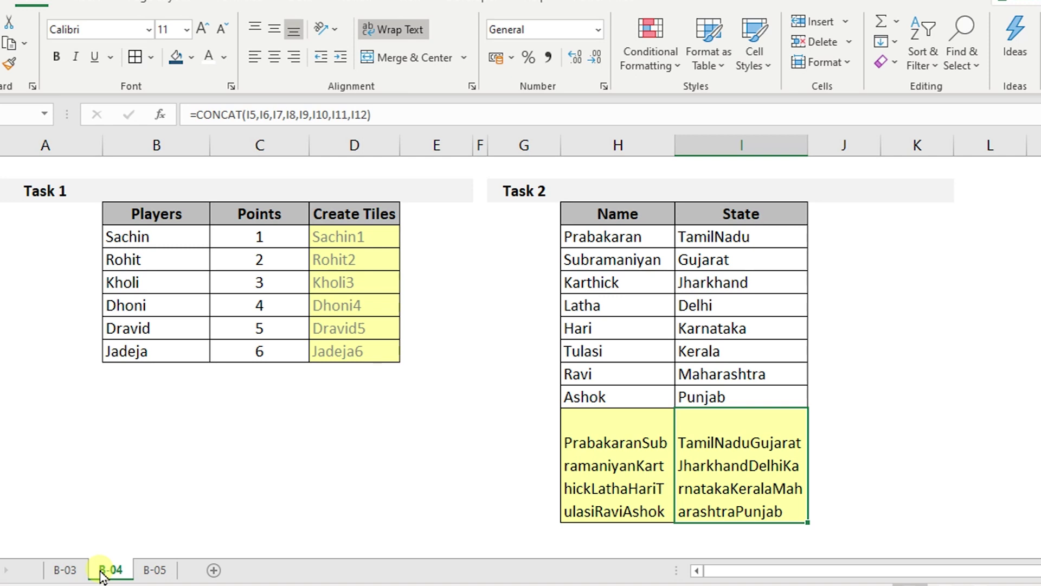
{"action": "left_click", "coordinate": [71, 569]}
{"action": "left_click", "coordinate": [535, 294]}
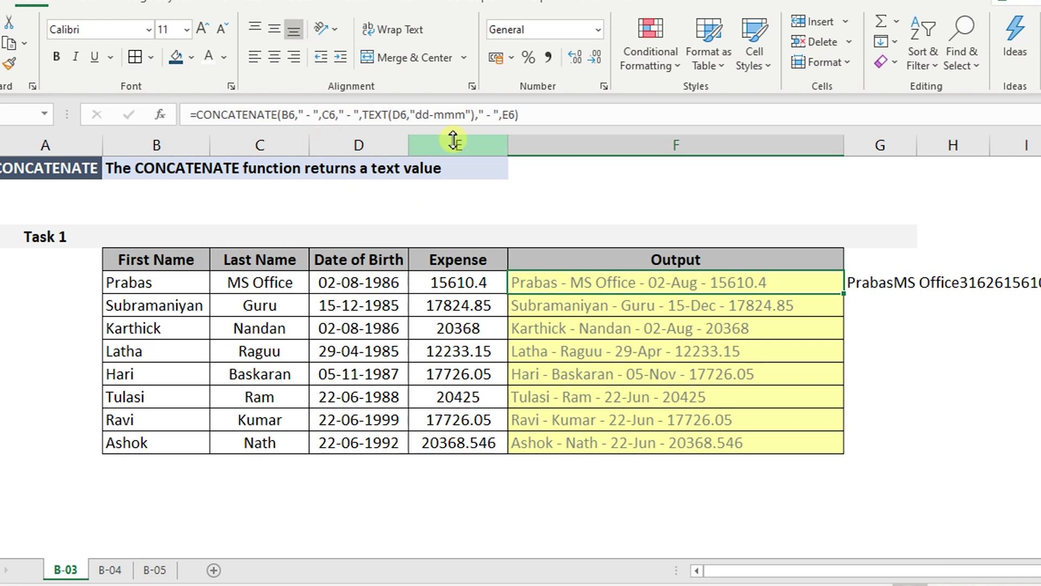
{"action": "left_click", "coordinate": [109, 570]}
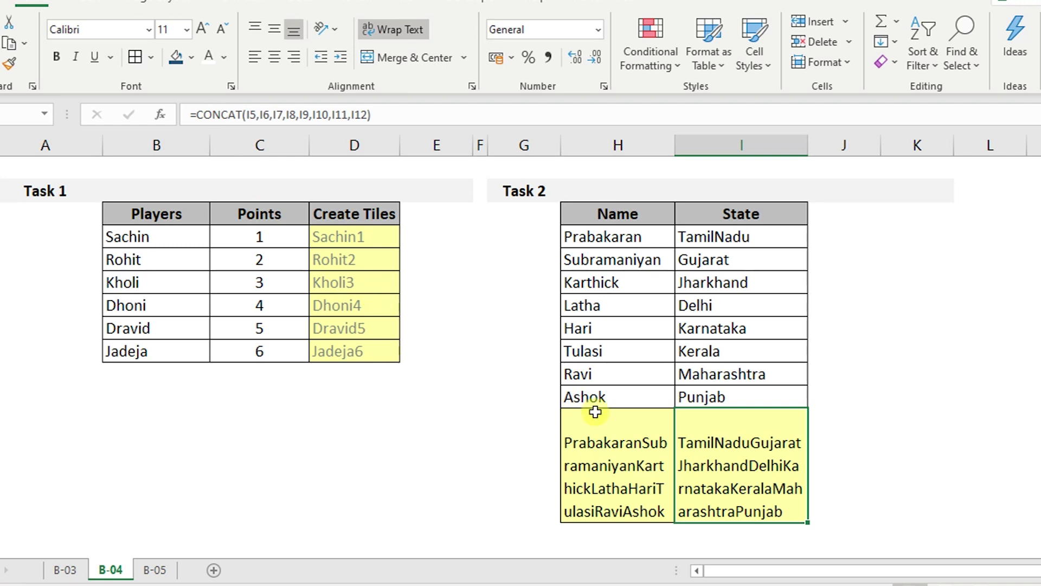
{"action": "double_click", "coordinate": [722, 484]}
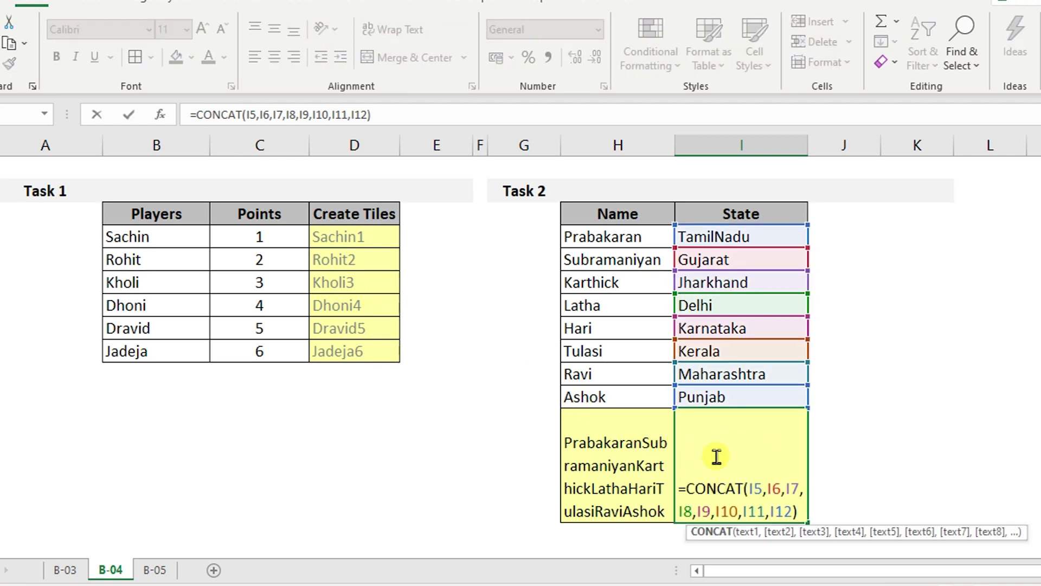
{"action": "key", "text": "Escape"}
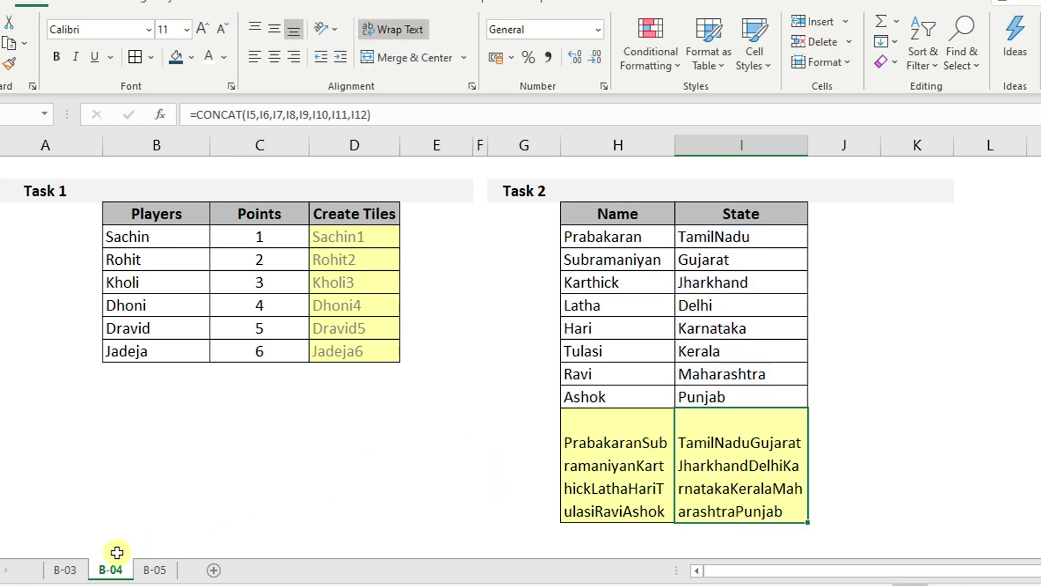
{"action": "left_click", "coordinate": [65, 570]}
{"action": "left_click", "coordinate": [866, 302]}
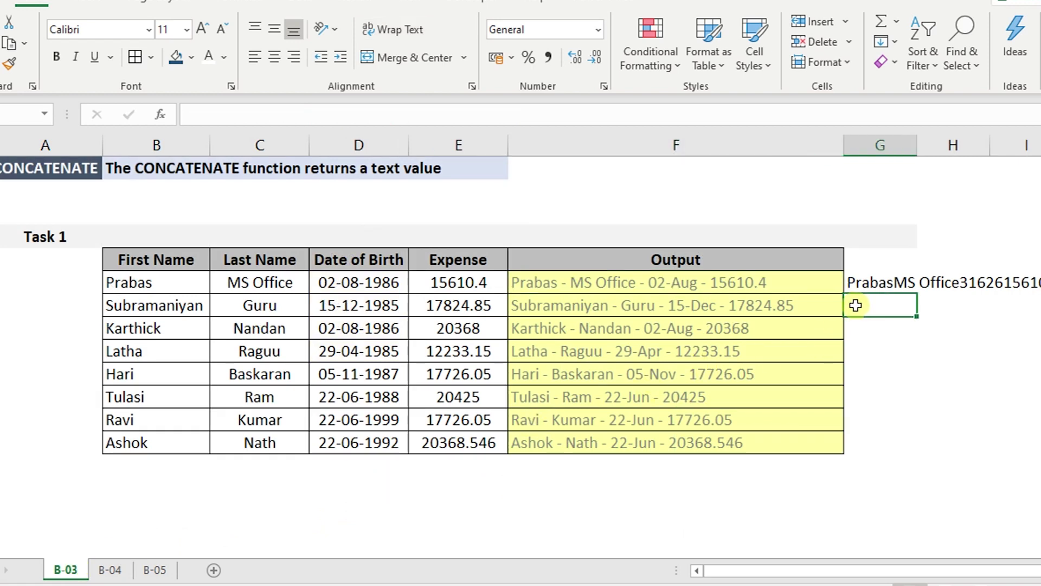
Enter =CONCAT(B7,C7,D7,E7) in G7 to join the name, birth date and expense.
{"action": "type", "text": "=-"}
{"action": "key", "text": "Escape"}
{"action": "type", "text": "=conca"}
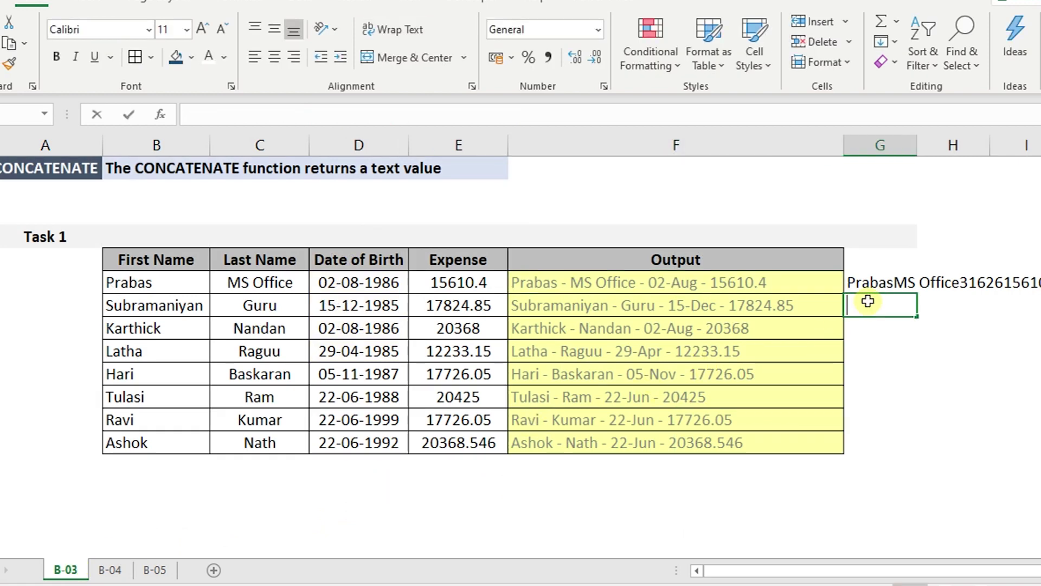
{"action": "key", "text": "Tab"}
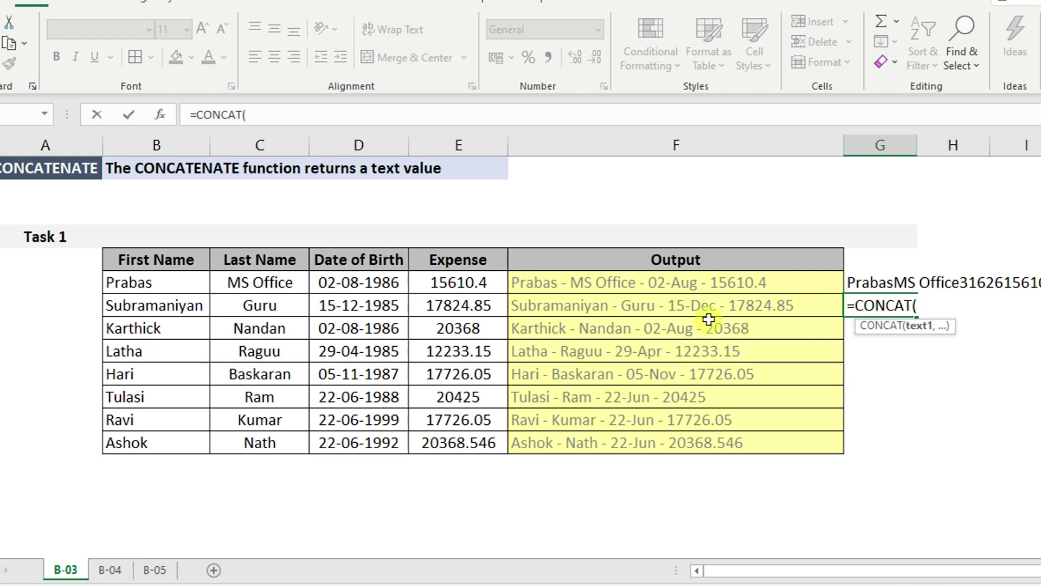
{"action": "left_click", "coordinate": [176, 311]}
{"action": "type", "text": ","}
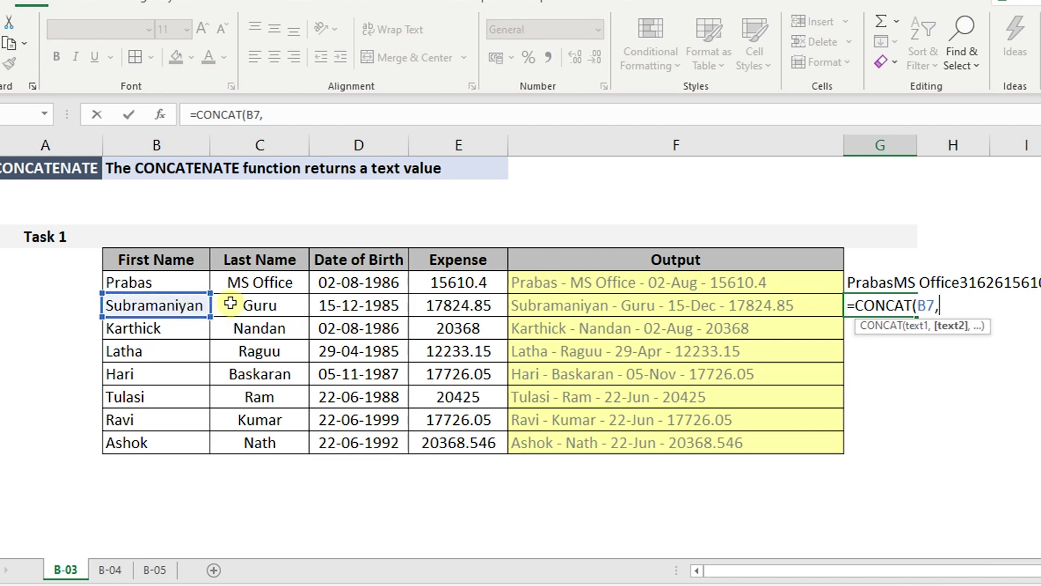
{"action": "left_click", "coordinate": [239, 305]}
{"action": "type", "text": ","}
{"action": "left_click", "coordinate": [332, 309]}
{"action": "type", "text": ","}
{"action": "left_click", "coordinate": [446, 307]}
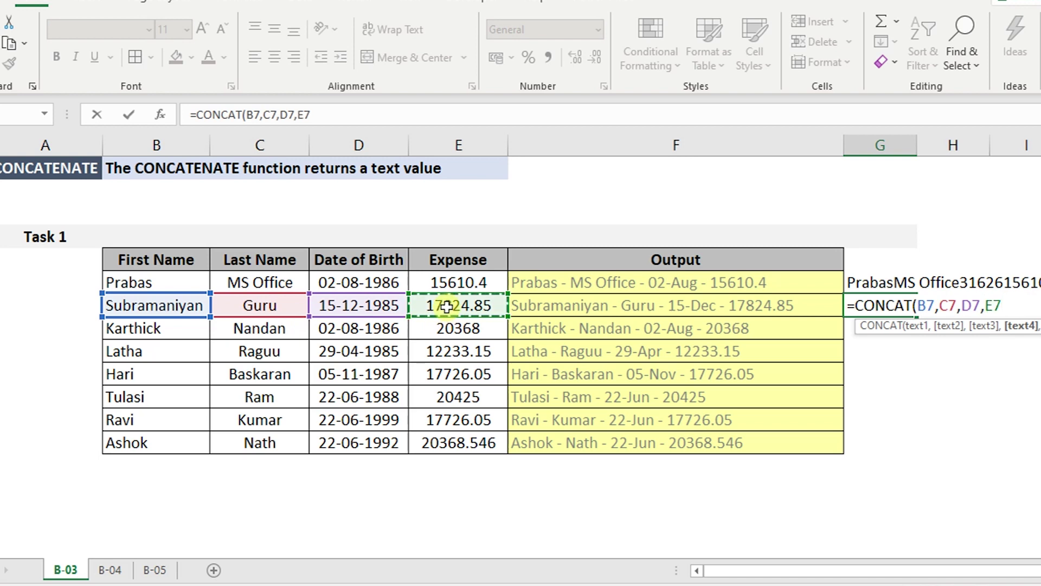
{"action": "type", "text": ")"}
{"action": "key", "text": "Return"}
Try wrapping D7 in a TEXT function within G7's formula, then abandon the edit.
{"action": "key", "text": "Up"}
{"action": "key", "text": "F2"}
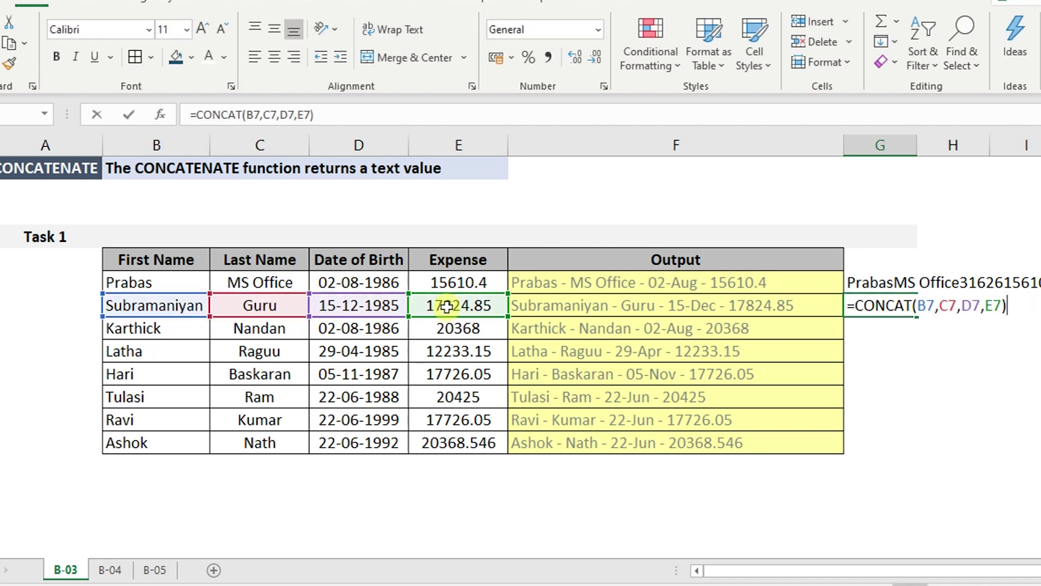
{"action": "left_click", "coordinate": [961, 306]}
{"action": "type", "text": "tex"}
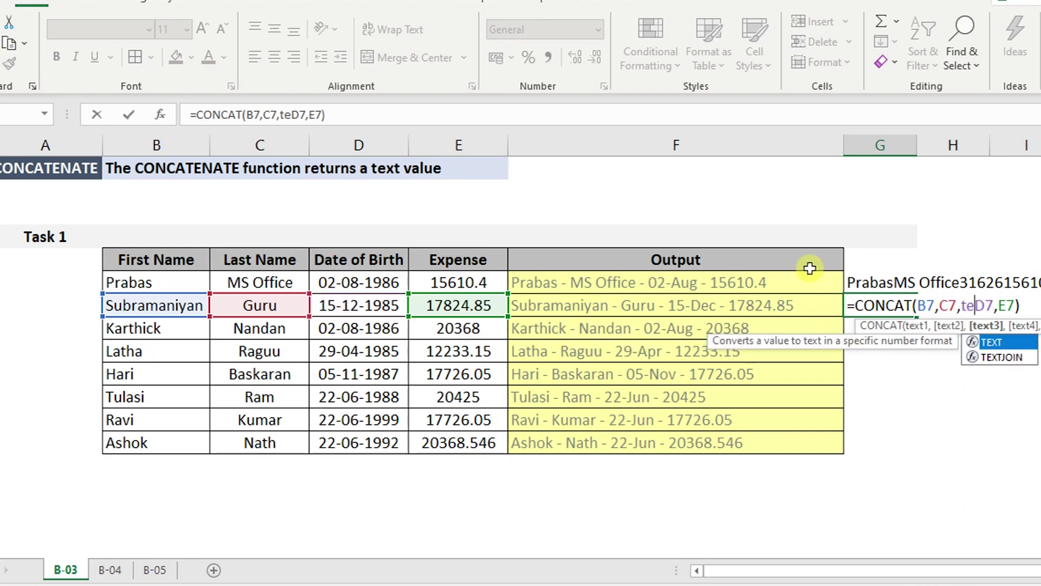
{"action": "key", "text": "Tab"}
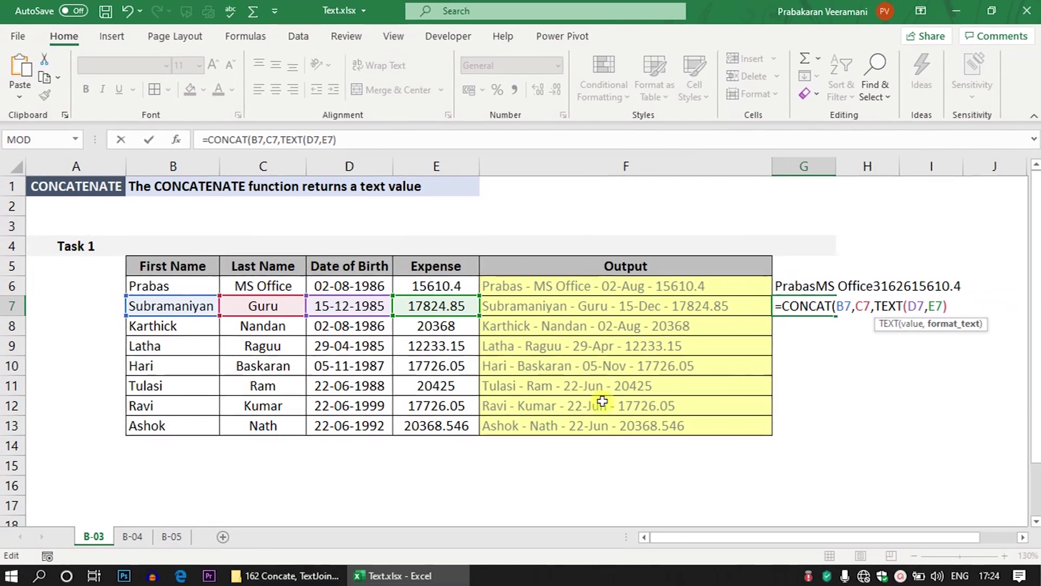
{"action": "key", "text": "Escape"}
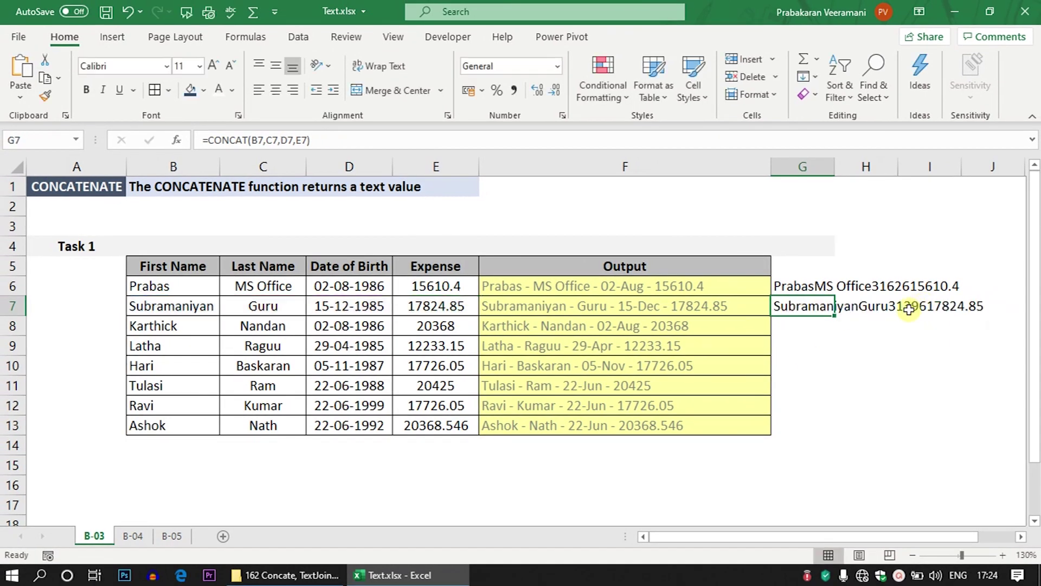
Review the CONCAT formula in H13 on B-04, then go to sheet B-05 and select Output cell F6.
{"action": "left_click", "coordinate": [134, 536]}
{"action": "left_click", "coordinate": [545, 433]}
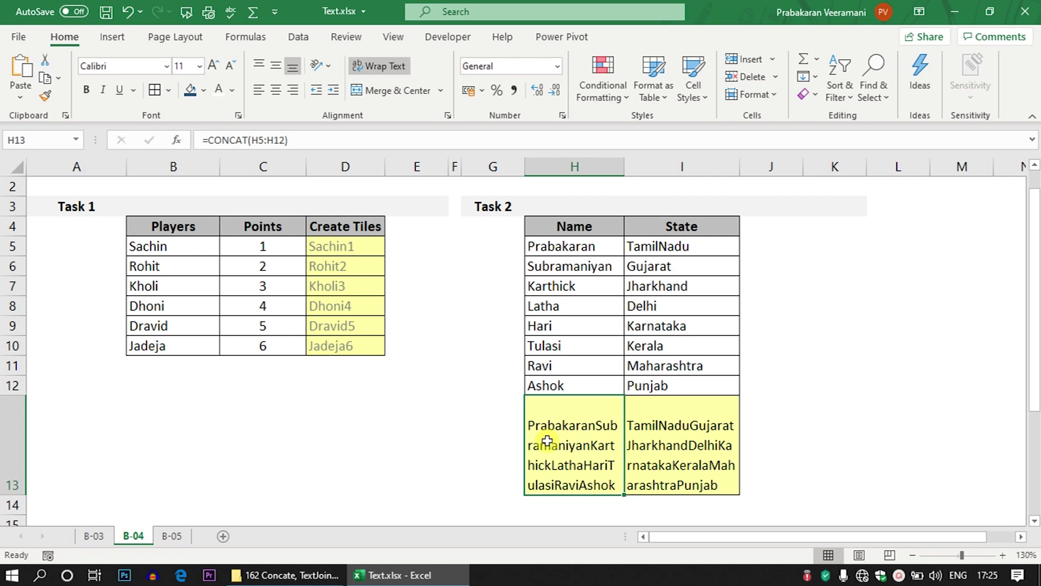
{"action": "left_click", "coordinate": [172, 536]}
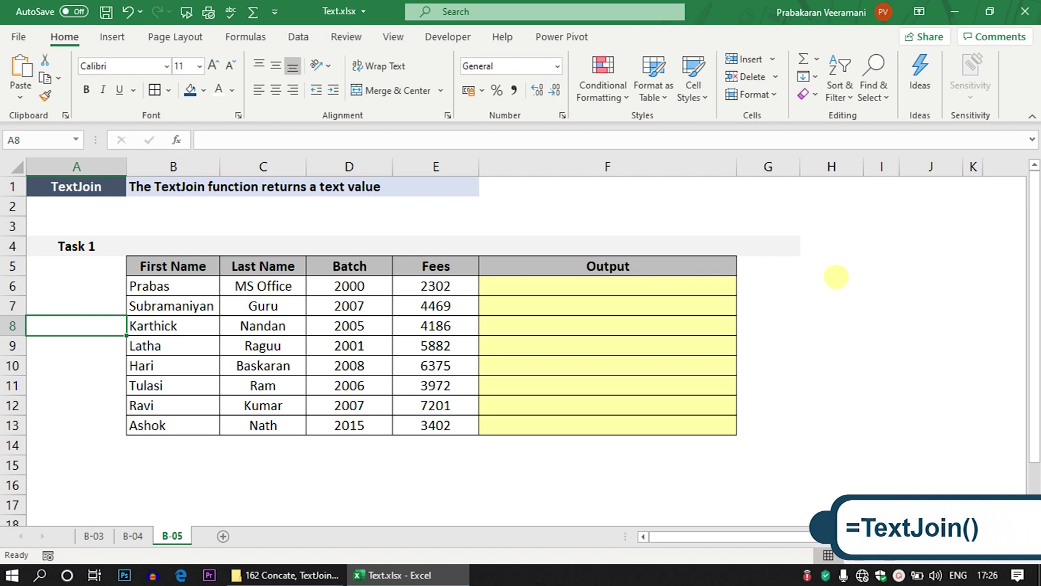
{"action": "left_click", "coordinate": [655, 291]}
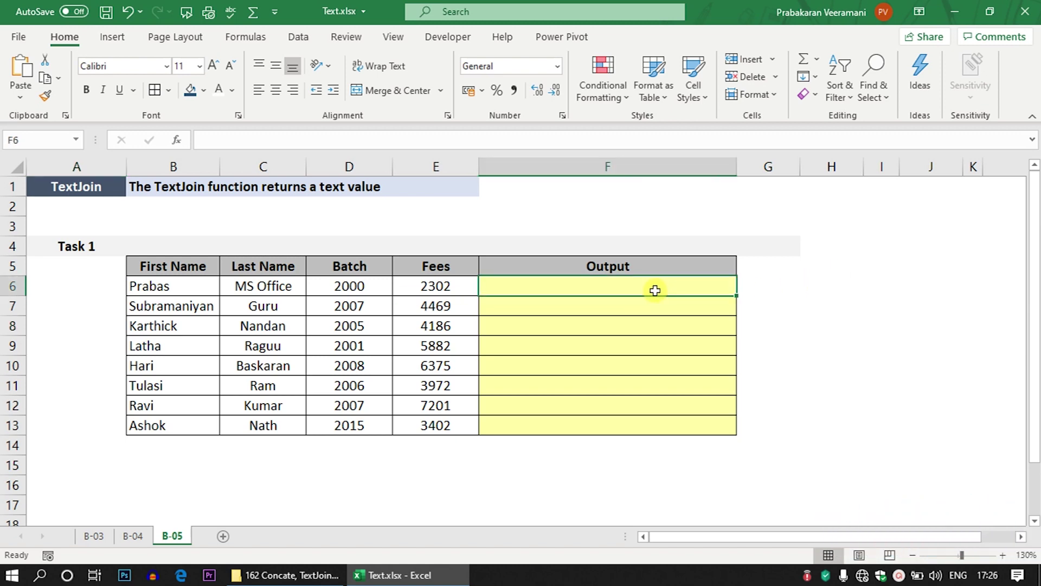
{"action": "mouse_move", "coordinate": [205, 288]}
{"action": "left_mouse_down"}
{"action": "mouse_move", "coordinate": [287, 297]}
{"action": "mouse_move", "coordinate": [448, 288]}
{"action": "mouse_move", "coordinate": [324, 270]}
{"action": "mouse_move", "coordinate": [189, 288]}
{"action": "left_mouse_up"}
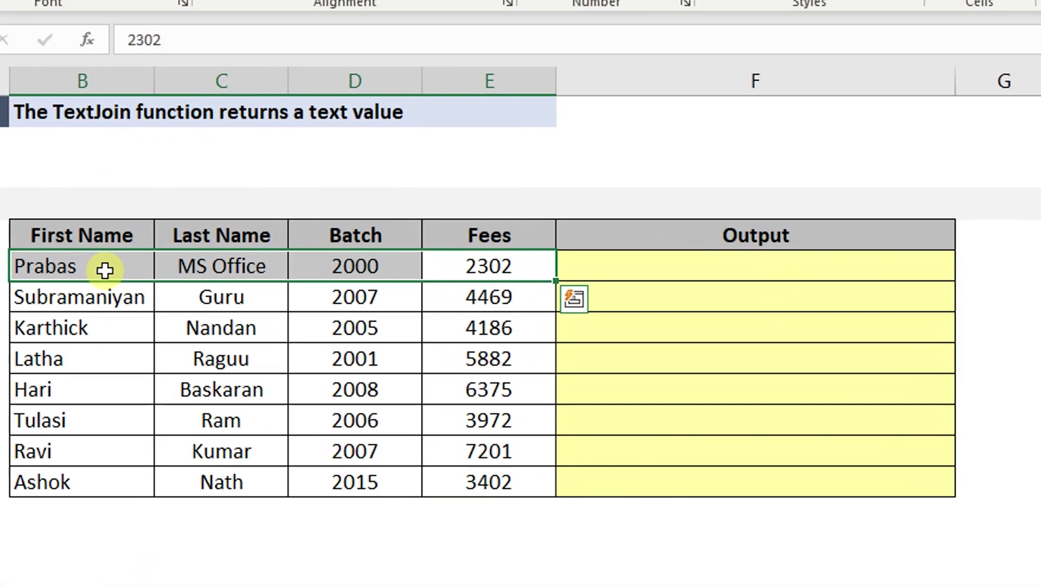
{"action": "left_click", "coordinate": [639, 273]}
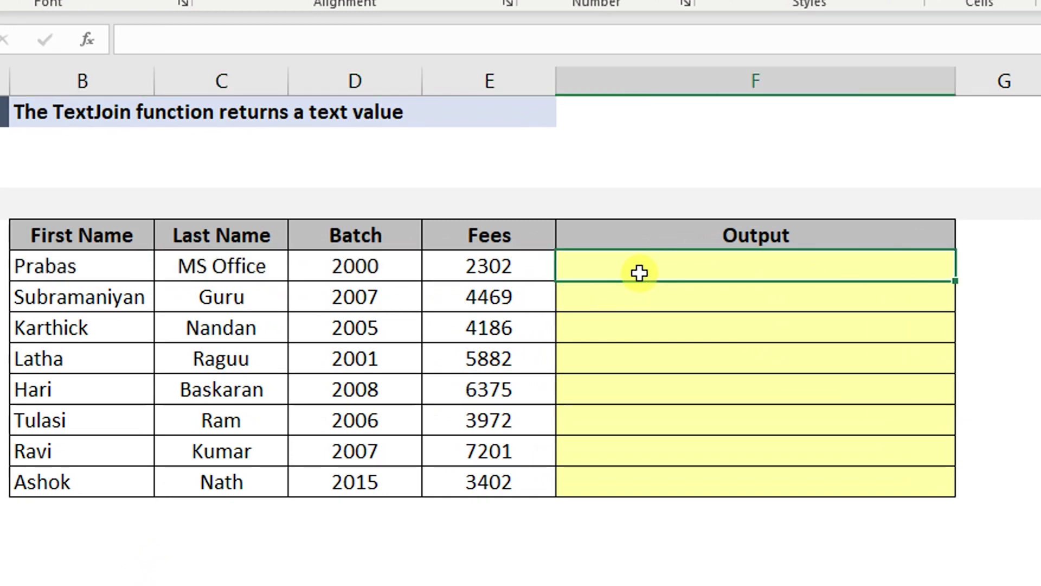
Enter =TEXTJOIN("-",TRUE,B6:E6) in F6 to hyphen-join the first row, ignoring blanks.
{"action": "type", "text": "=text"}
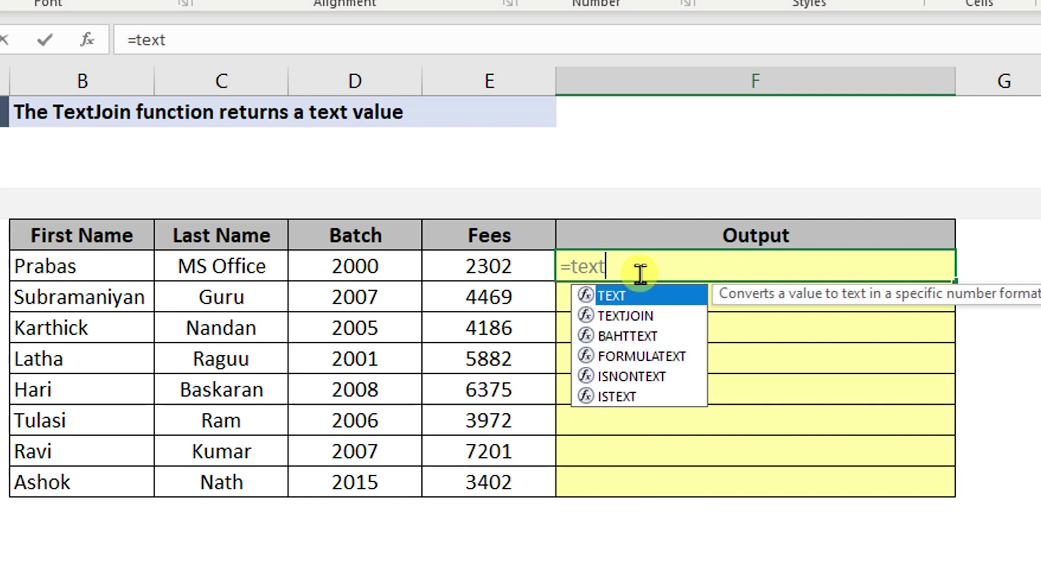
{"action": "key", "text": "Down"}
{"action": "key", "text": "Tab"}
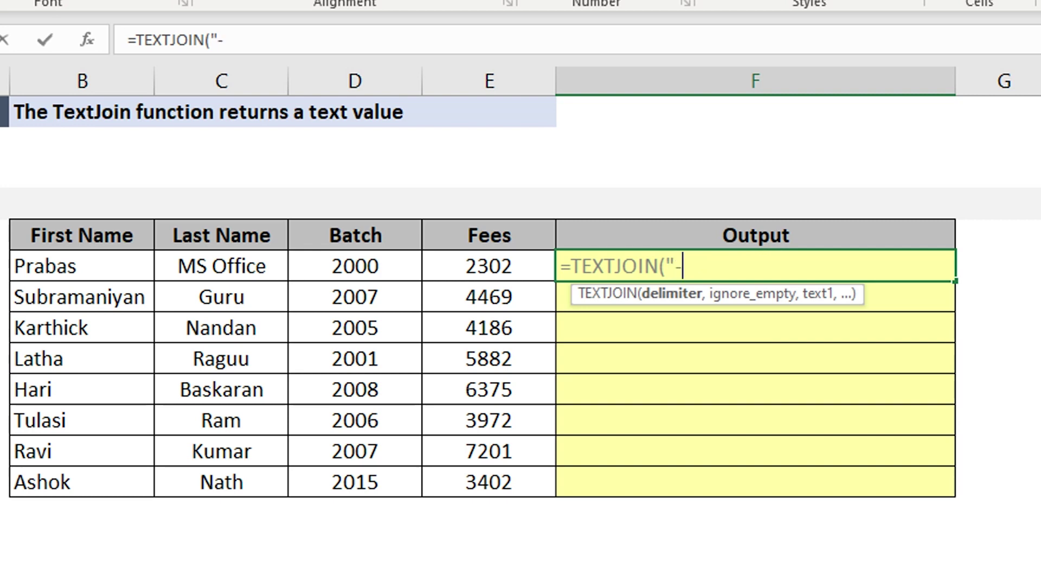
{"action": "type", "text": ","}
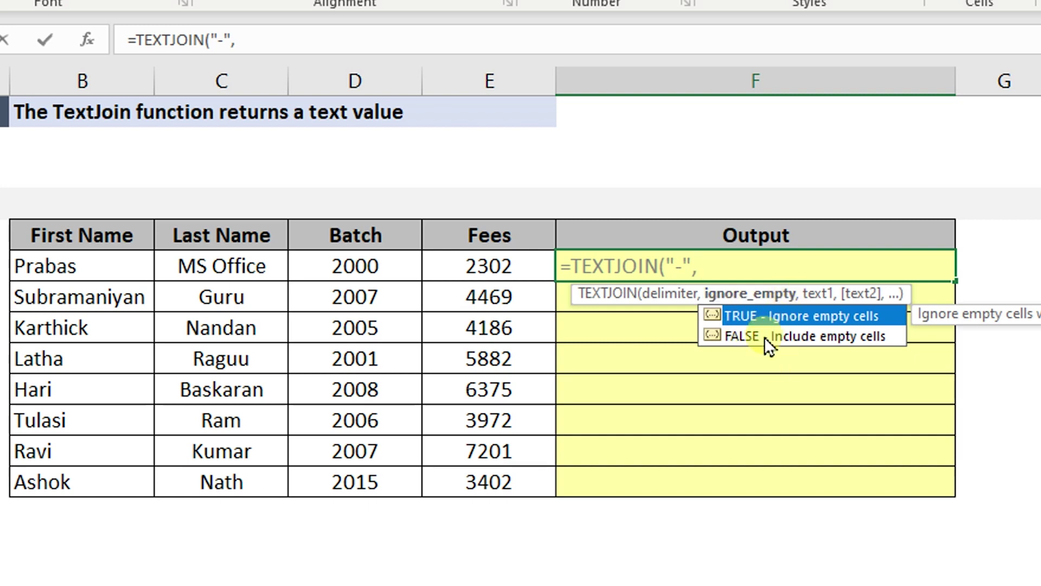
{"action": "key", "text": "Down"}
{"action": "key", "text": "Up"}
{"action": "key", "text": "Tab"}
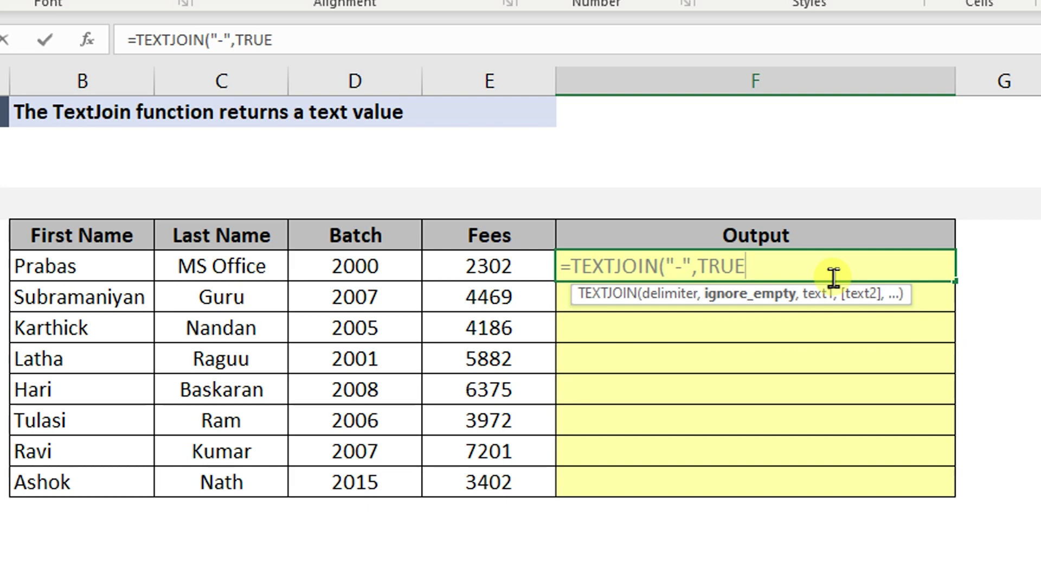
{"action": "type", "text": ","}
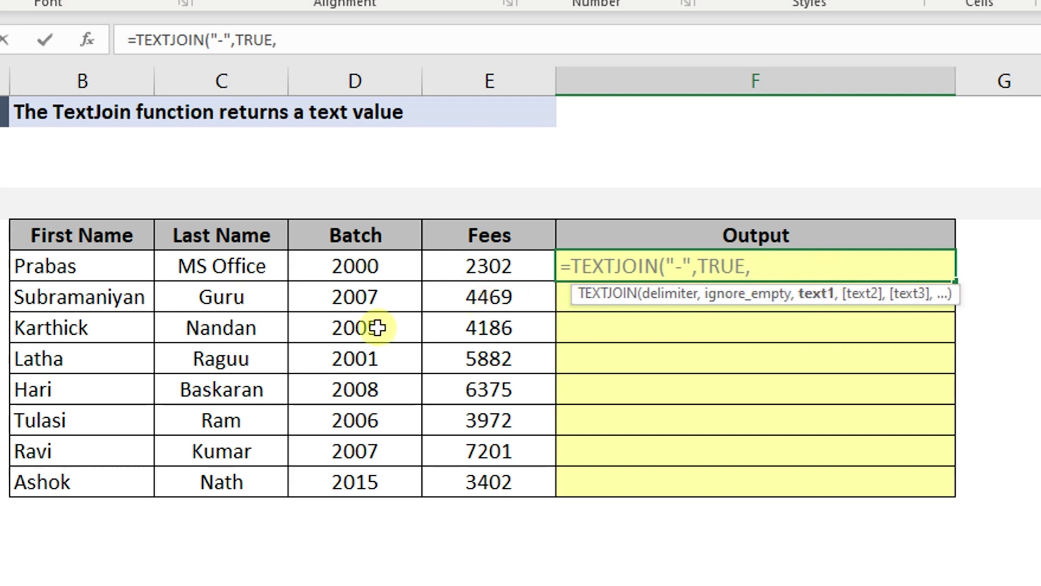
{"action": "left_click_drag", "start_coordinate": [112, 262], "coordinate": [489, 269]}
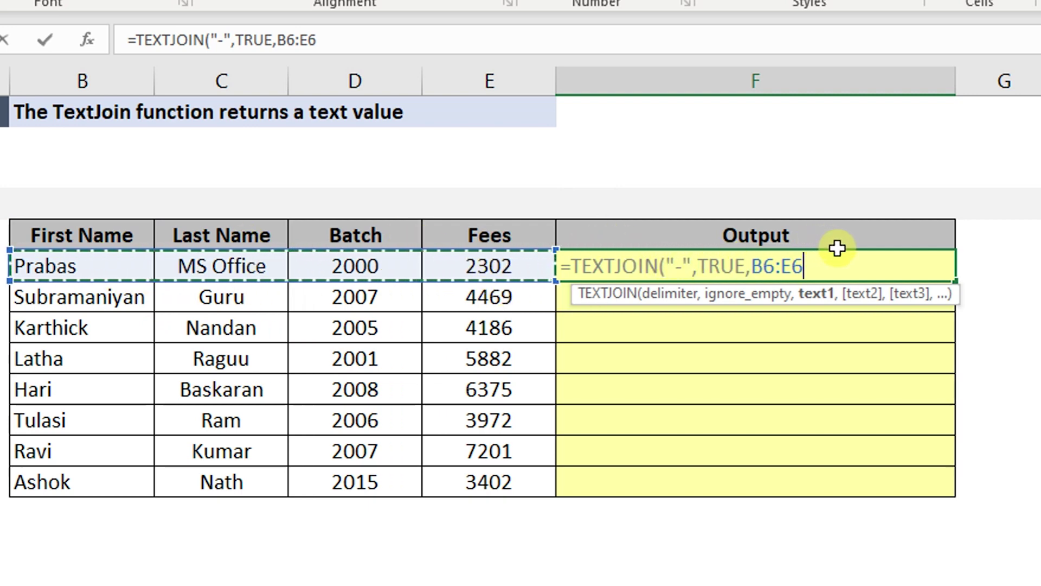
{"action": "type", "text": ")"}
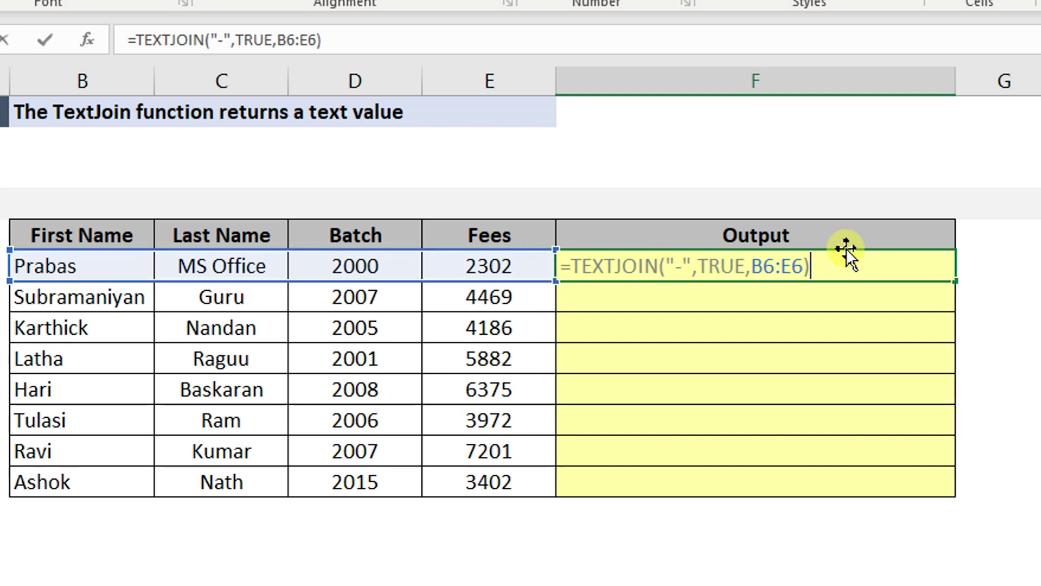
{"action": "key", "text": "Return"}
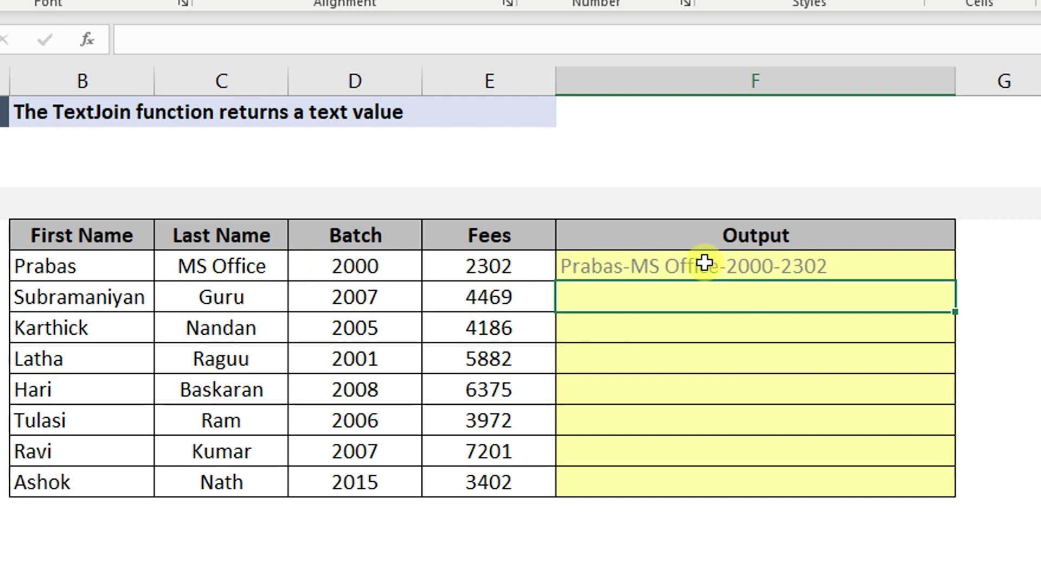
Fill F6's TEXTJOIN formula down through F13 and check its "-" delimiter argument.
{"action": "left_click", "coordinate": [823, 266]}
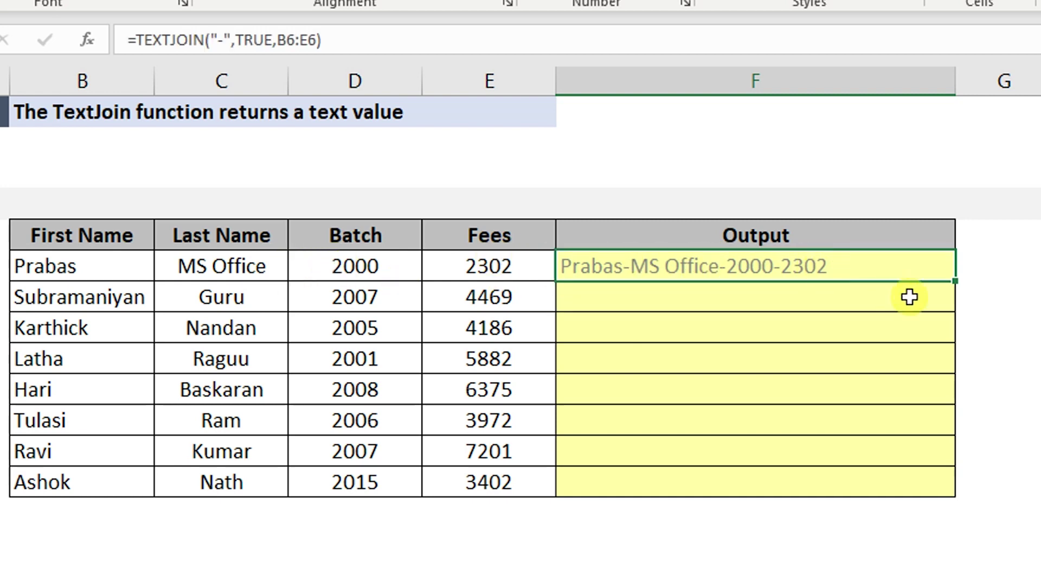
{"action": "double_click", "coordinate": [953, 284]}
{"action": "double_click", "coordinate": [709, 270]}
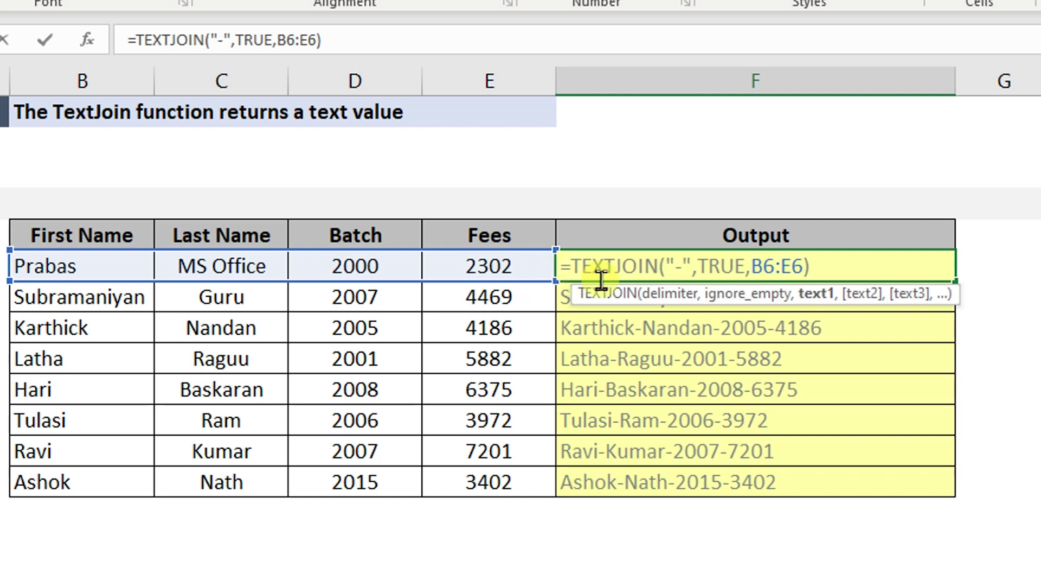
{"action": "double_click", "coordinate": [678, 267]}
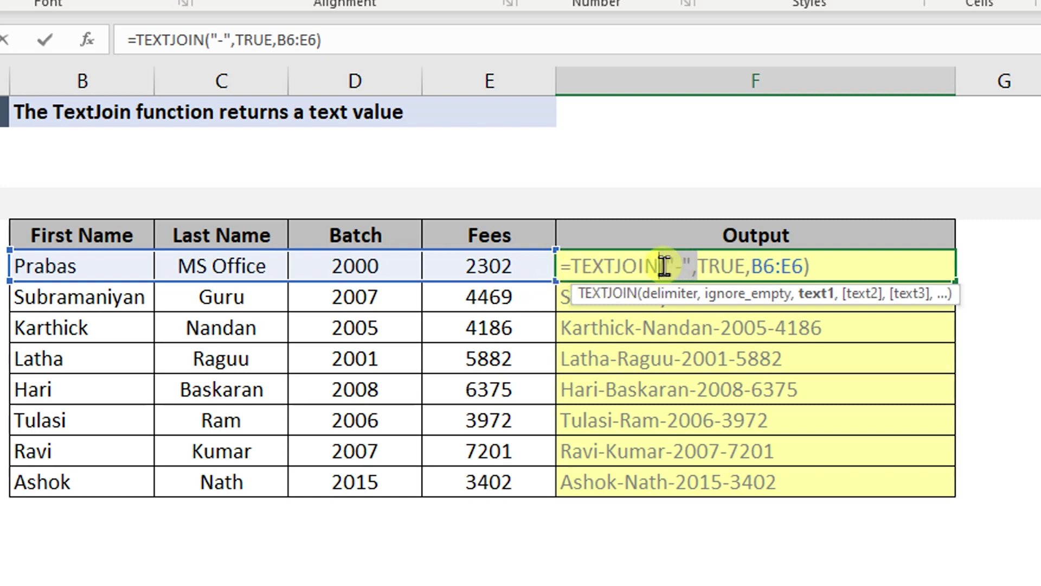
{"action": "left_click", "coordinate": [674, 267]}
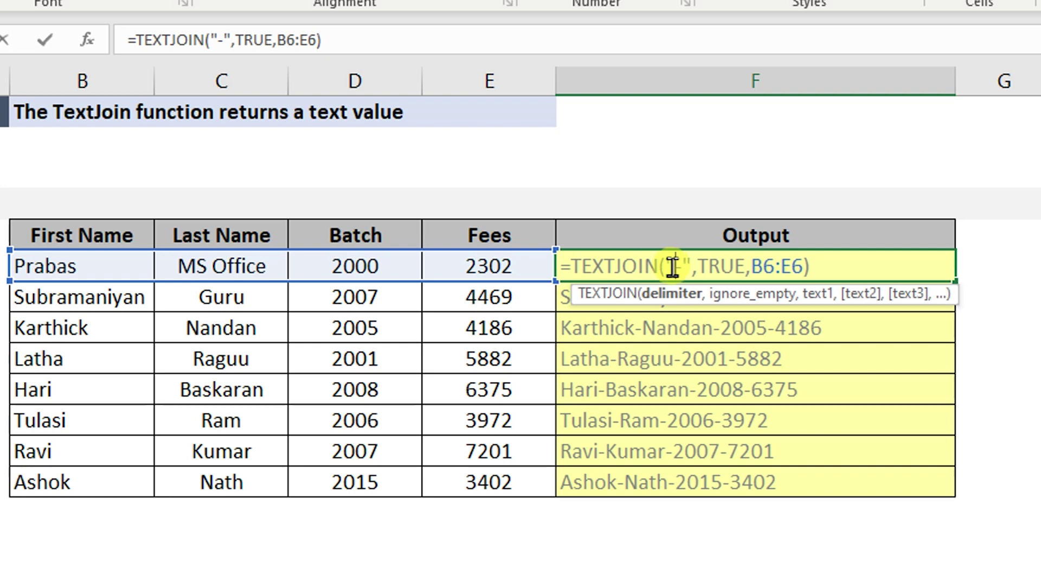
{"action": "left_click_drag", "start_coordinate": [693, 267], "coordinate": [666, 266]}
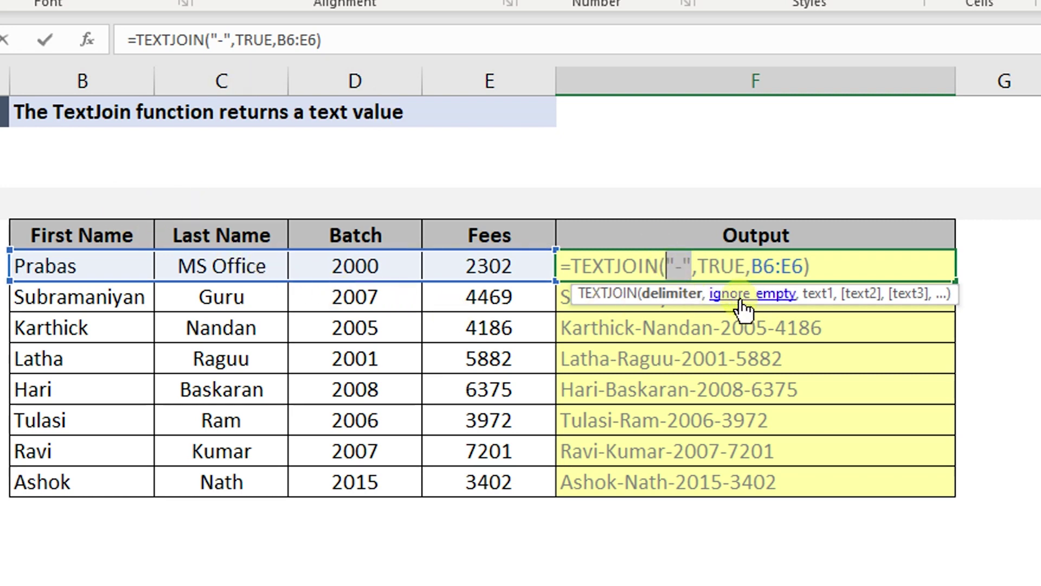
{"action": "key", "text": "Return"}
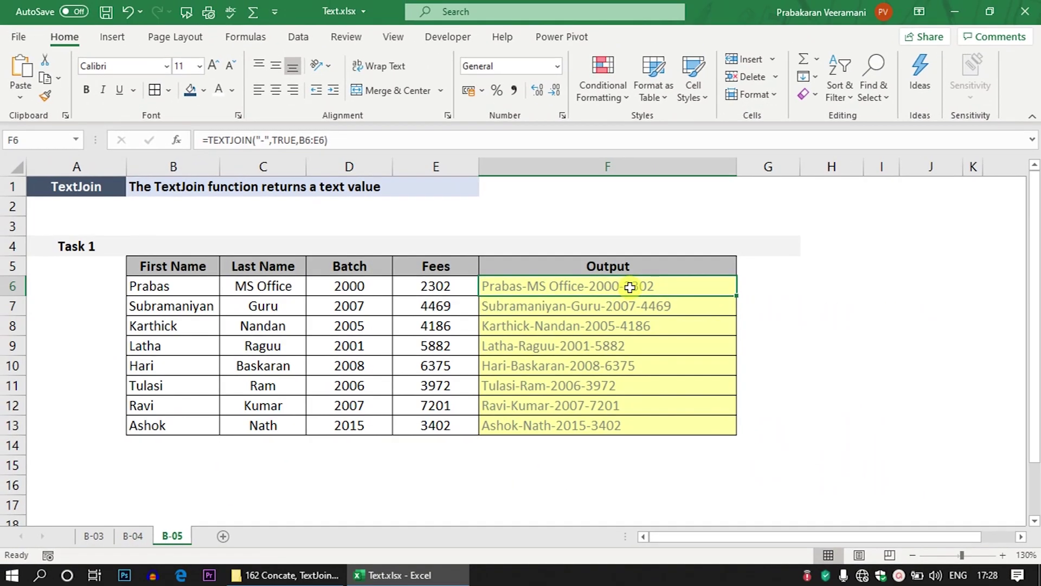
{"action": "left_click", "coordinate": [359, 290]}
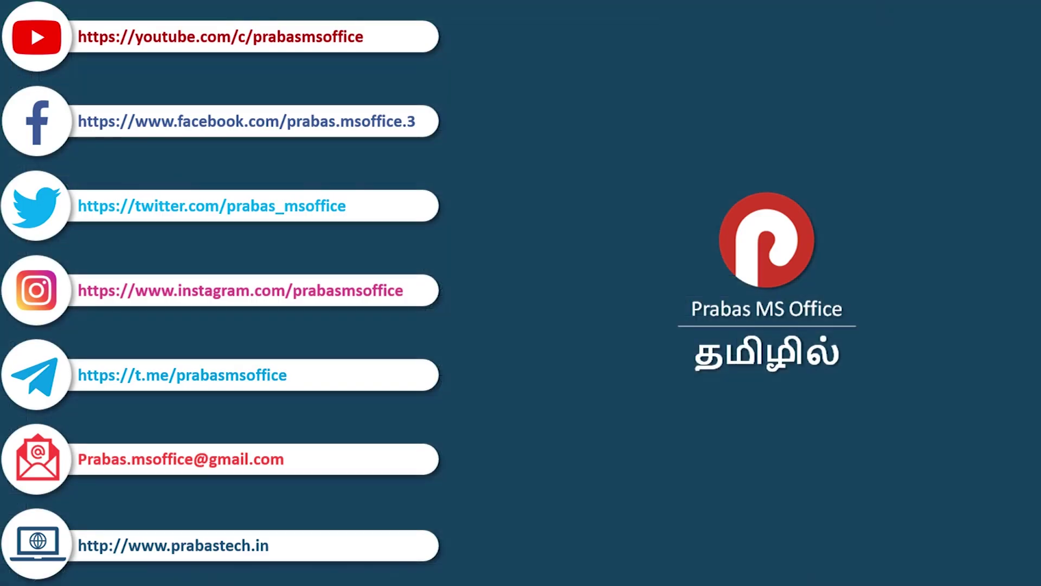